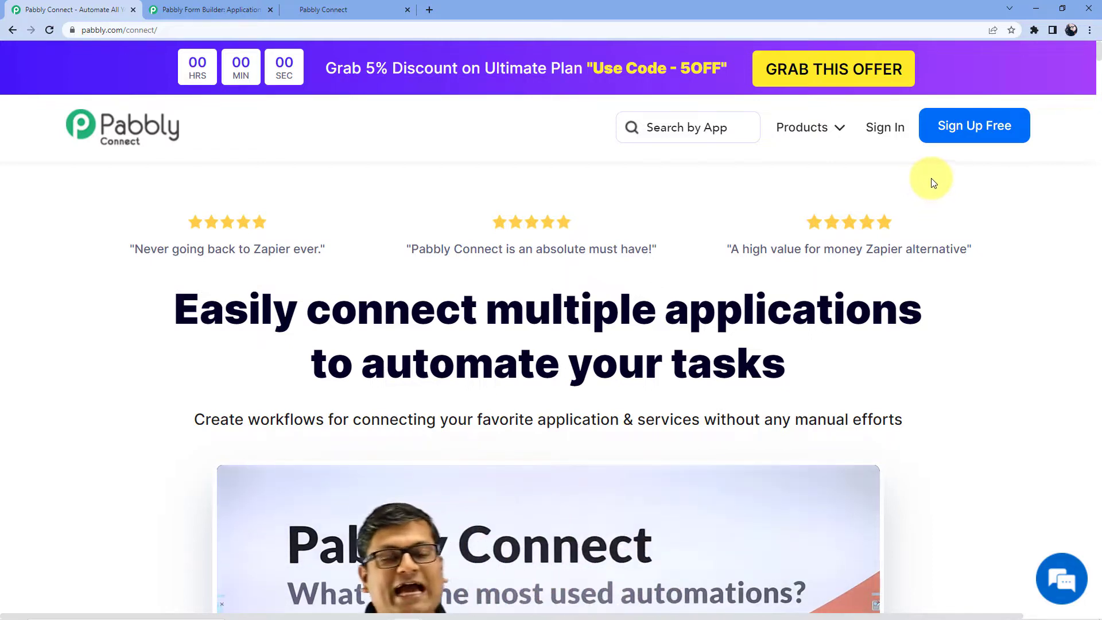
# - Sign in to the Pabbly account and open Pabbly Connect's dashboard from the All Apps page
pyautogui.click(885, 127)
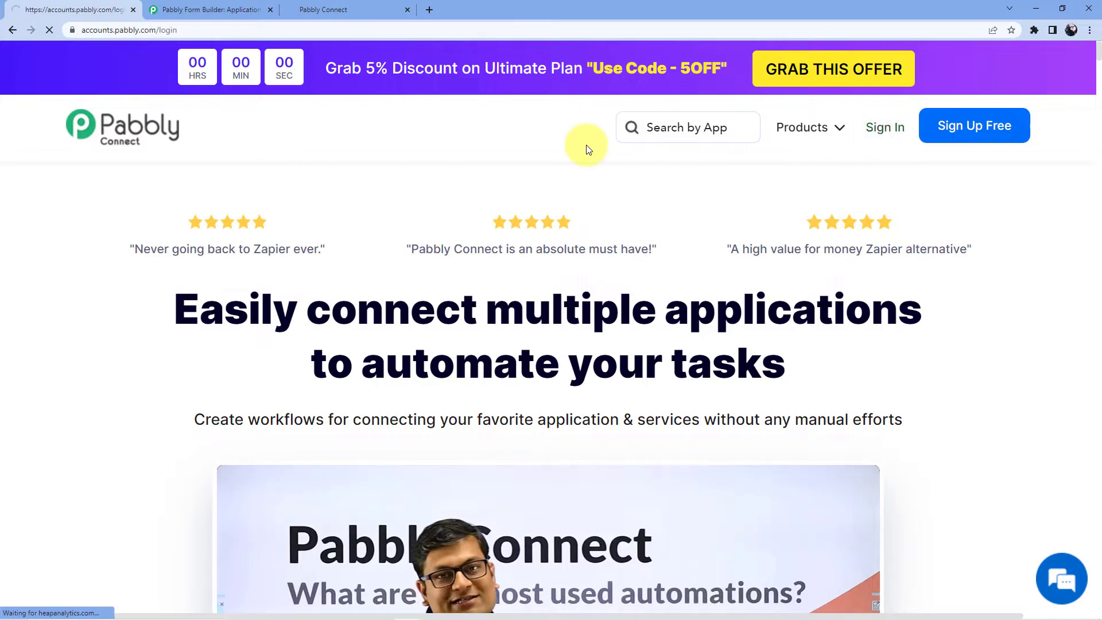
pyautogui.click(838, 502)
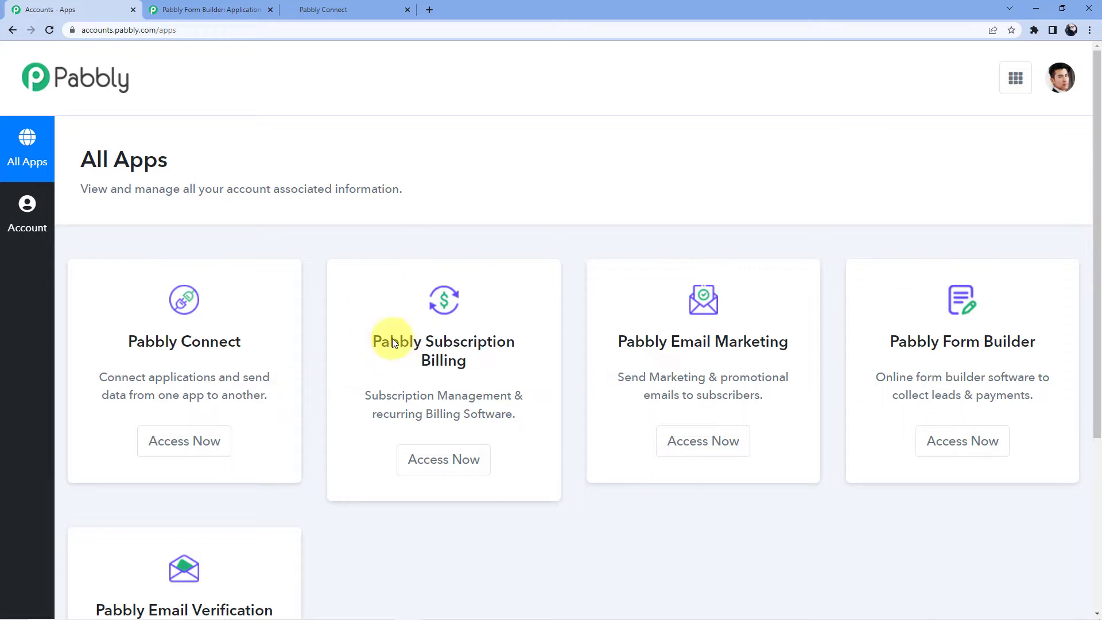
pyautogui.click(195, 454)
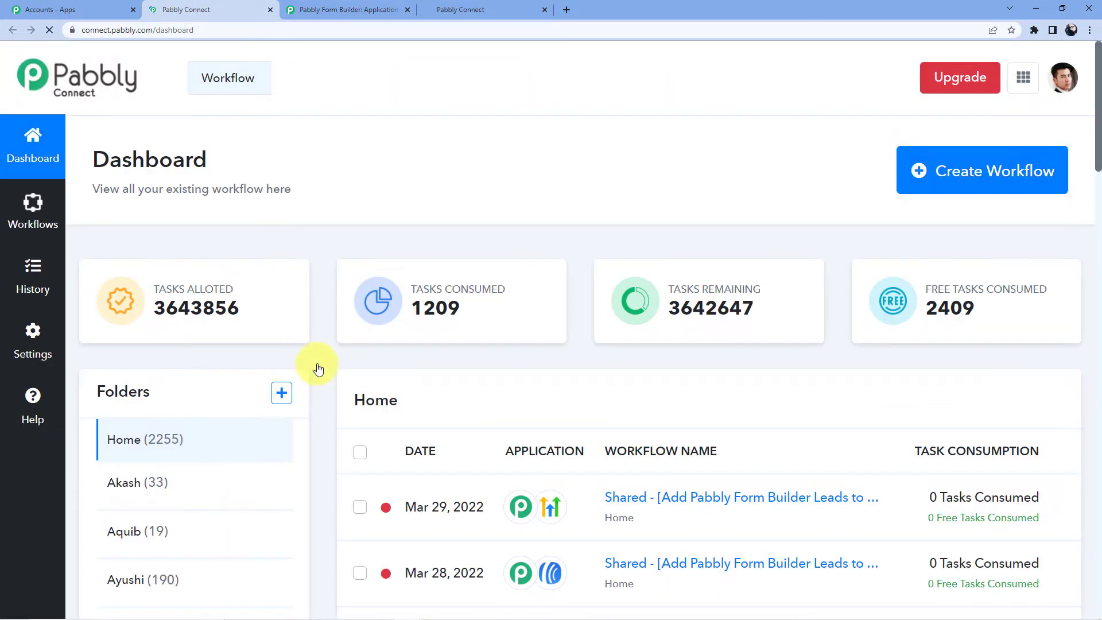
pyautogui.scroll(-5, 456, 278)
pyautogui.scroll(-10, 456, 278)
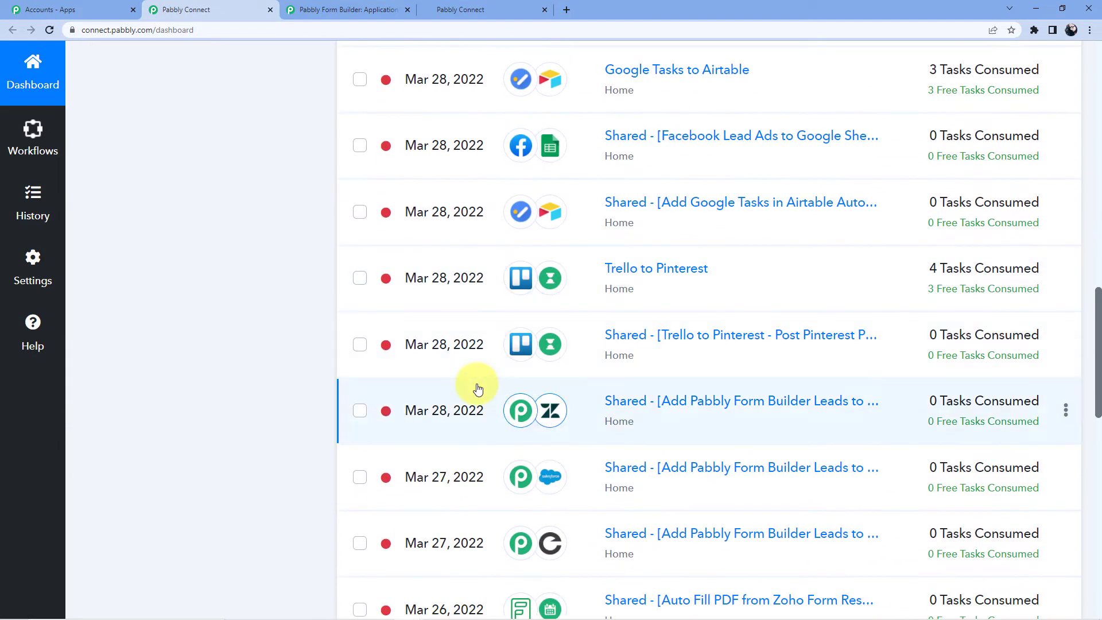
pyautogui.scroll(8, 475, 387)
pyautogui.scroll(8, 476, 388)
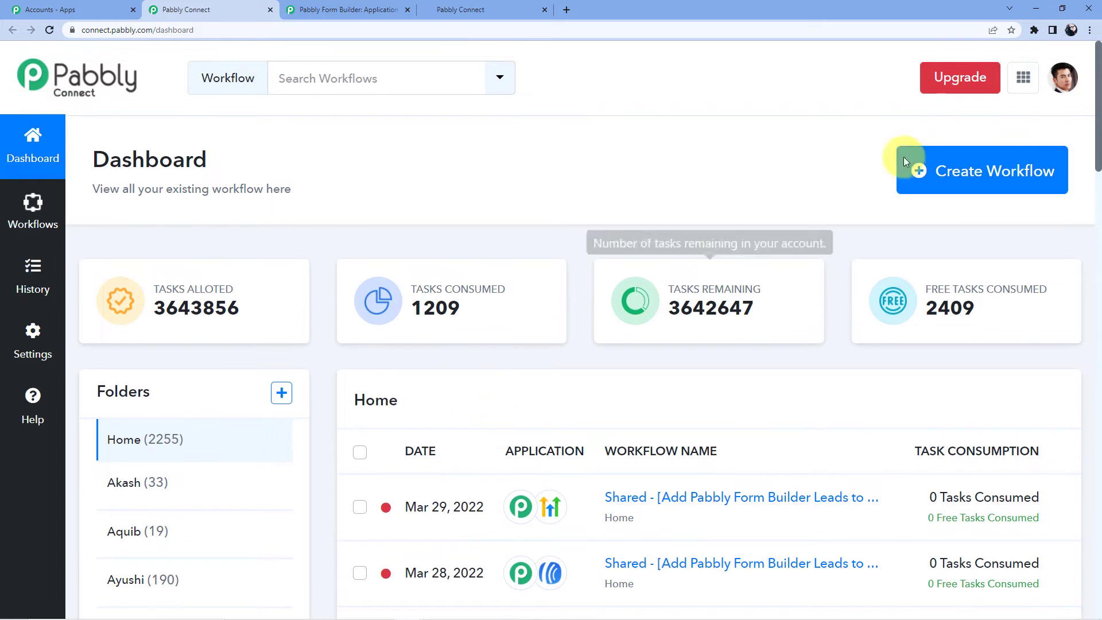
# - Create a workflow named 'Pabbly Form Builder to MailerLite'
pyautogui.click(933, 183)
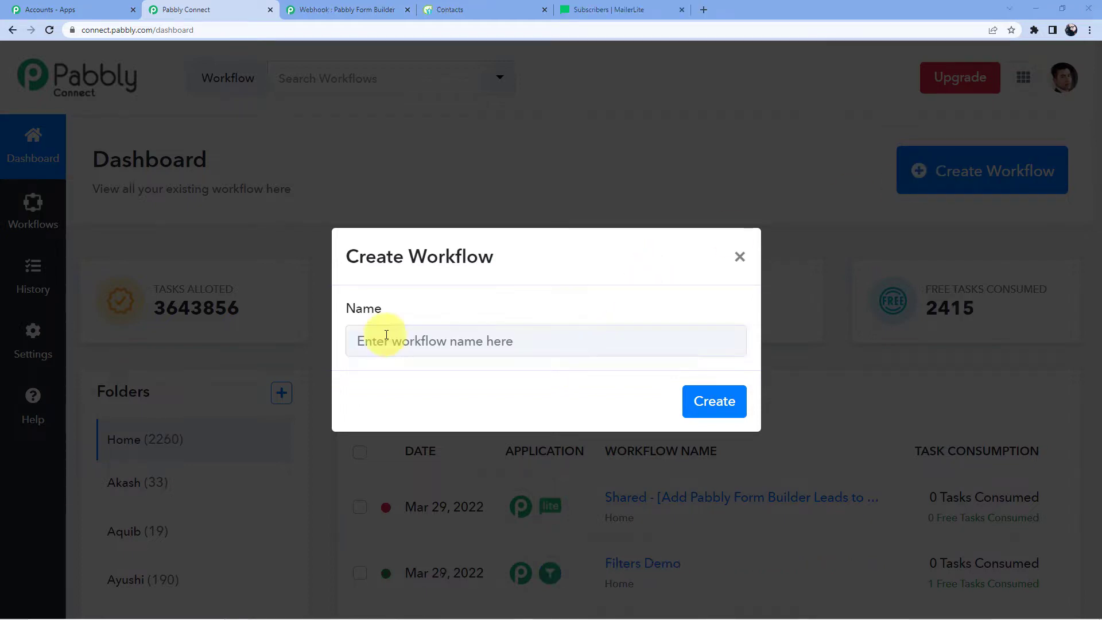
pyautogui.click(381, 338)
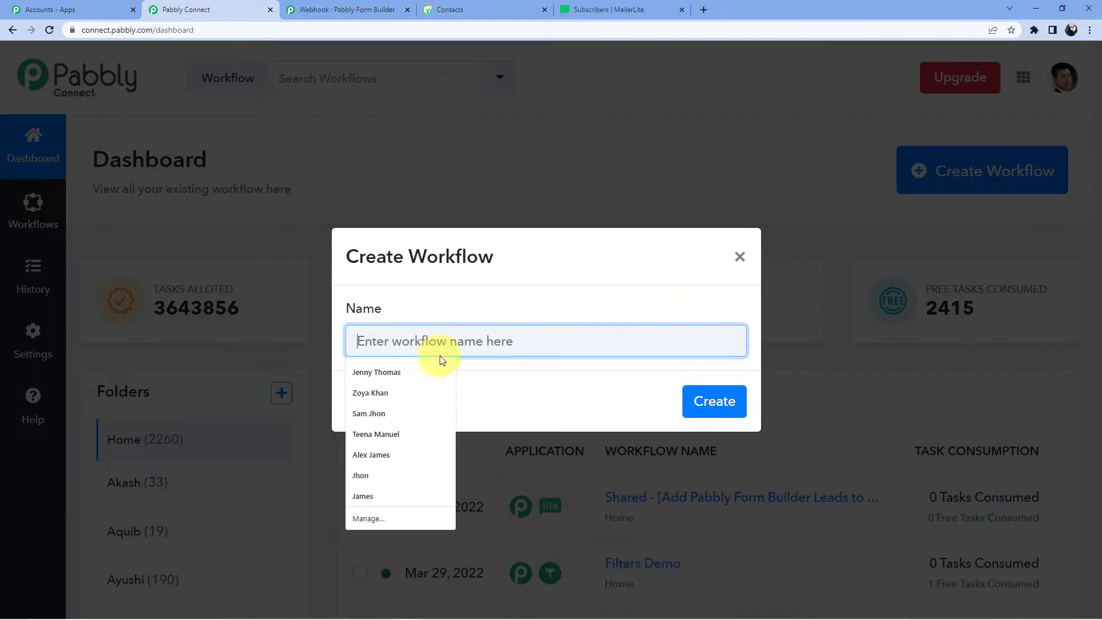
pyautogui.write('Pabbly Form Builder to ailerLite')
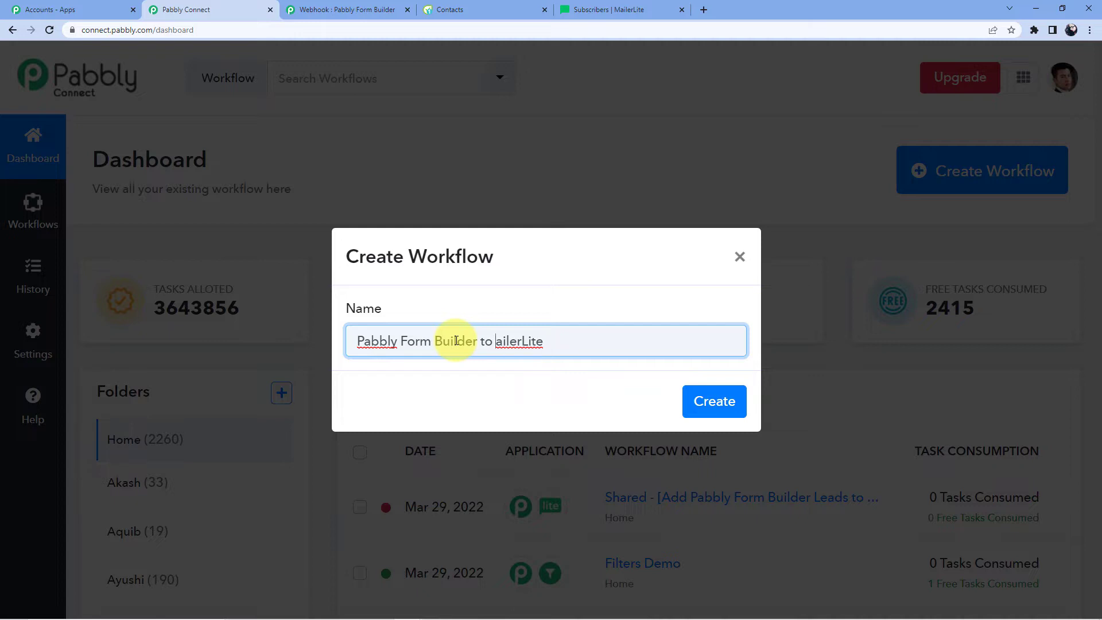
pyautogui.write('M')
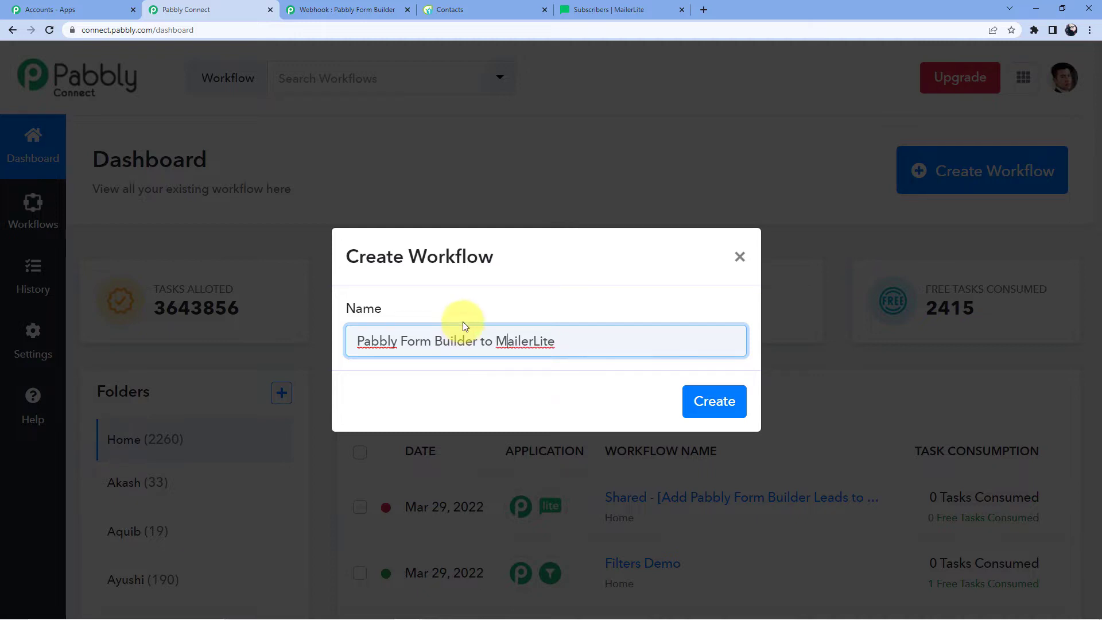
pyautogui.click(701, 407)
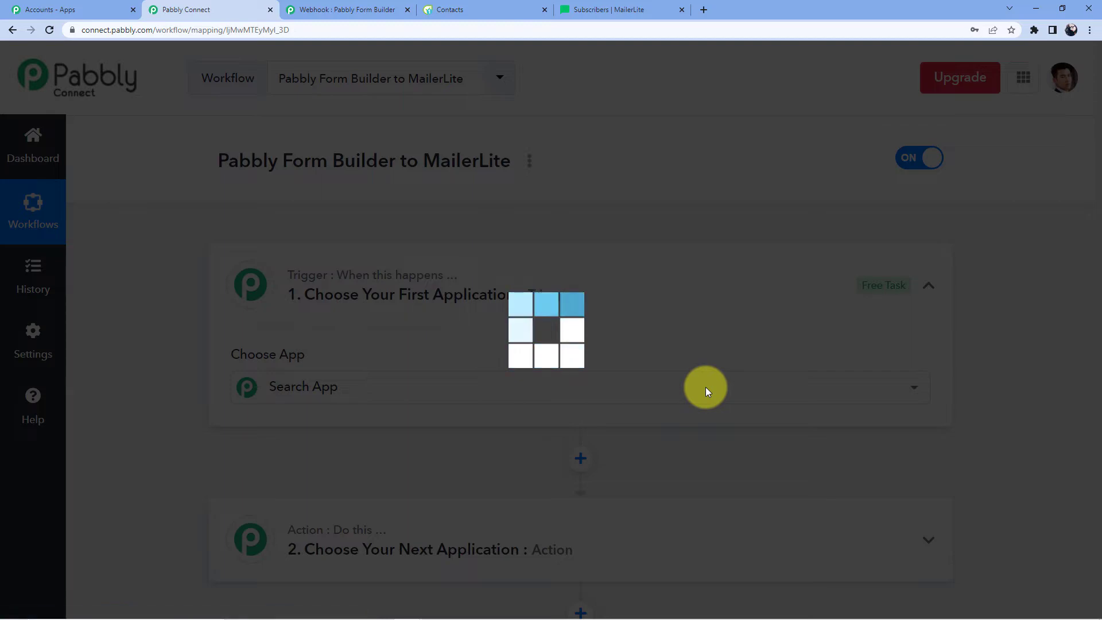
# - Set the trigger app to Pabbly Form Builder with the New Form Submission event
pyautogui.scroll(-7, 364, 250)
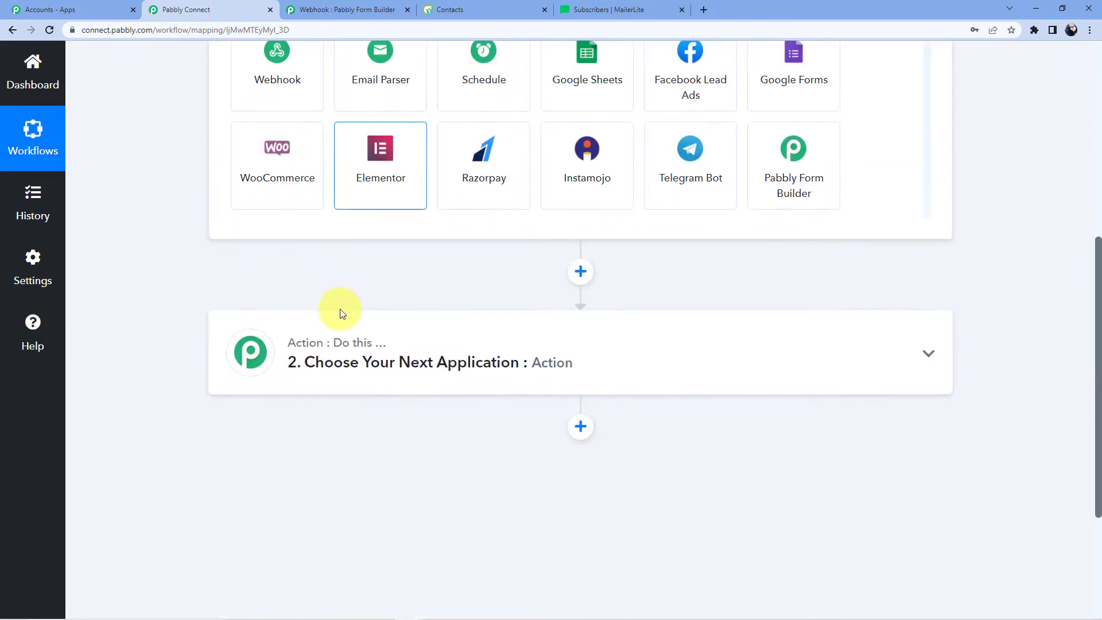
pyautogui.scroll(5, 308, 322)
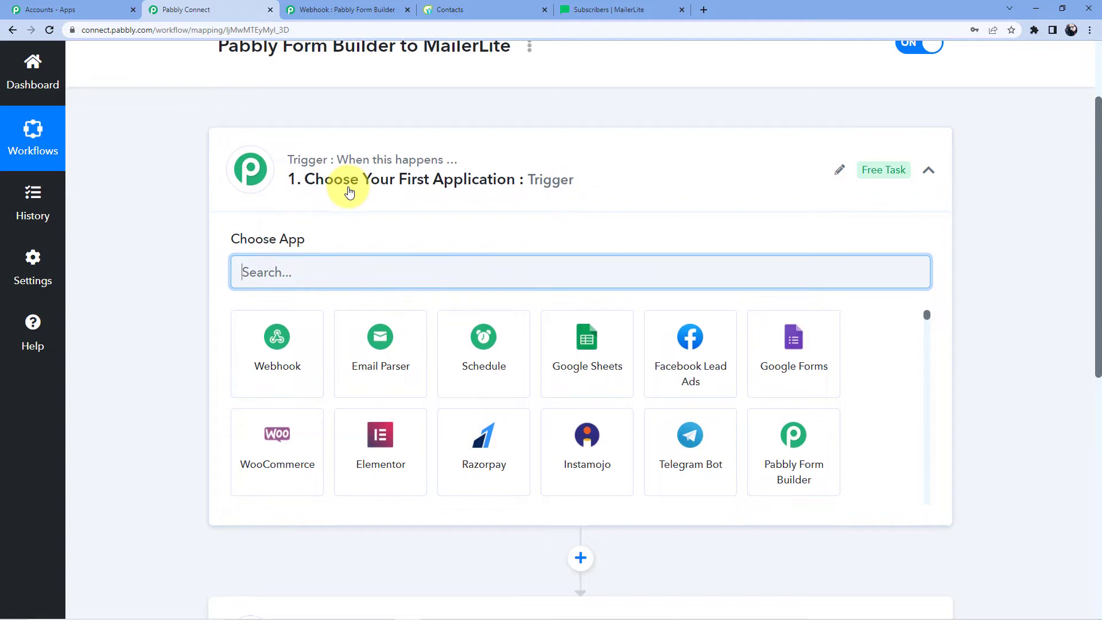
pyautogui.scroll(-2, 342, 213)
pyautogui.scroll(-5, 278, 389)
pyautogui.scroll(-3, 269, 440)
pyautogui.scroll(-3, 270, 440)
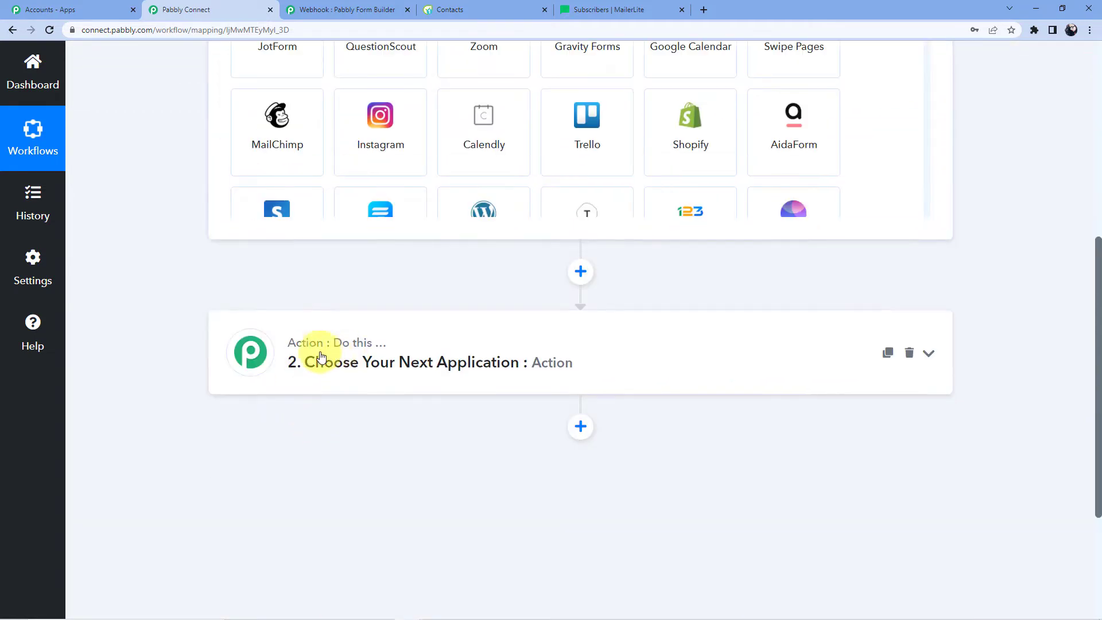
pyautogui.scroll(5, 305, 334)
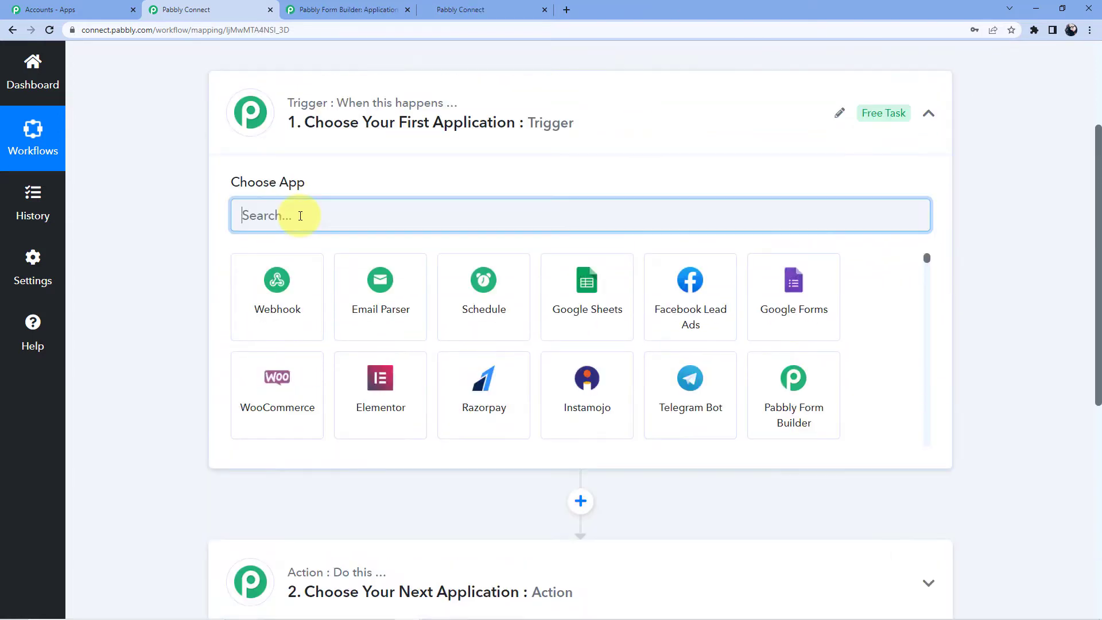
pyautogui.write('Pabbl')
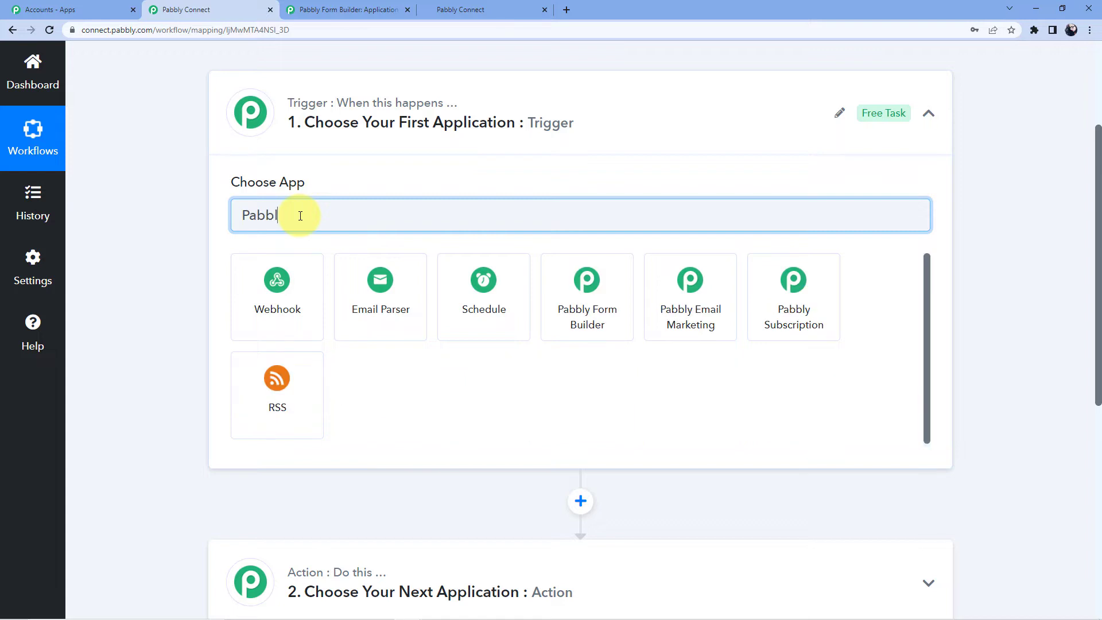
pyautogui.write('y Form')
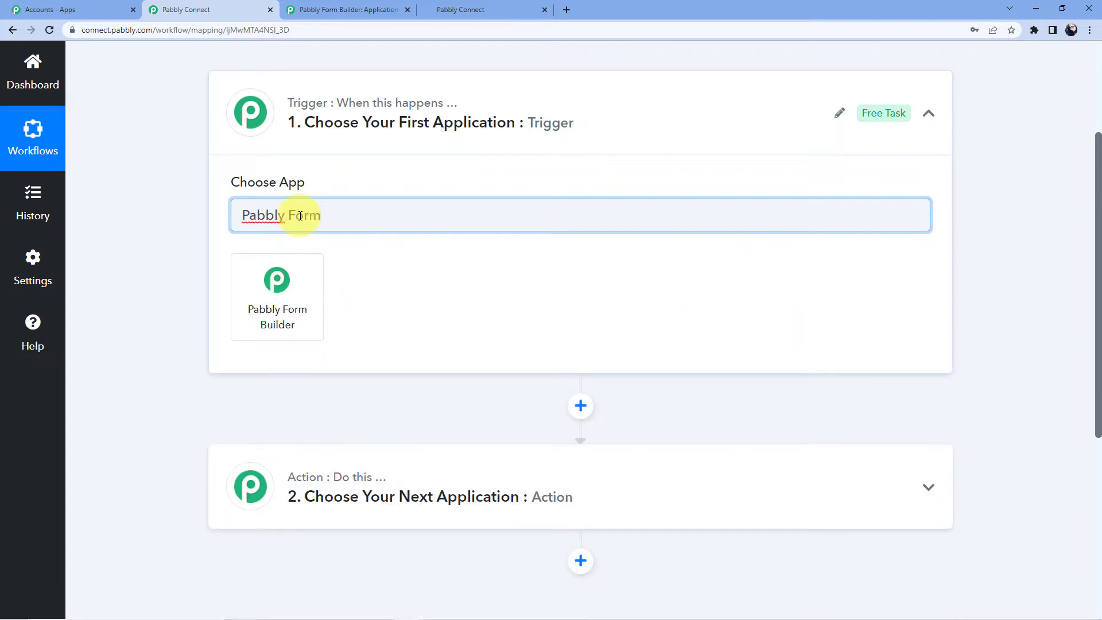
pyautogui.click(272, 294)
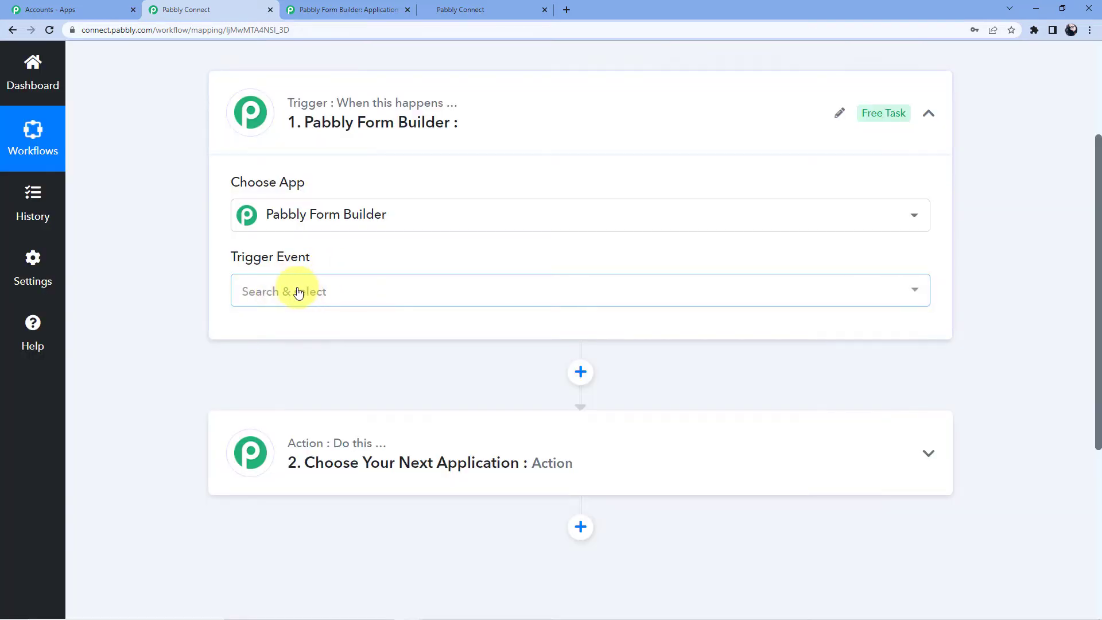
pyautogui.click(290, 290)
pyautogui.click(302, 363)
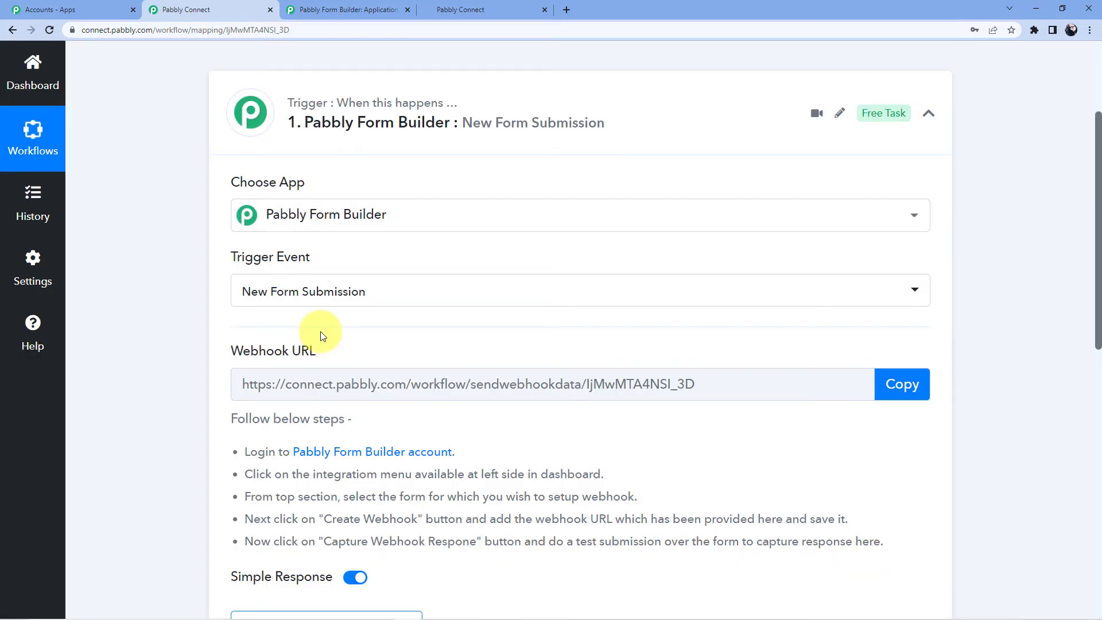
# - Review and select the webhook setup instructions, then switch over to Pabbly Form Builder
pyautogui.scroll(-3, 344, 310)
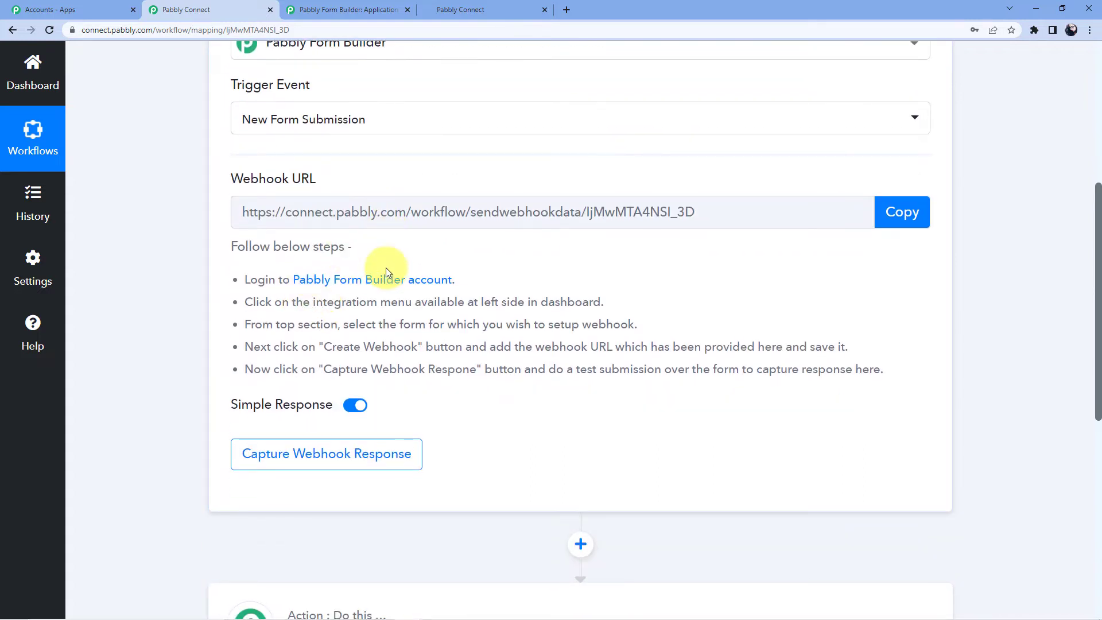
pyautogui.scroll(2, 385, 268)
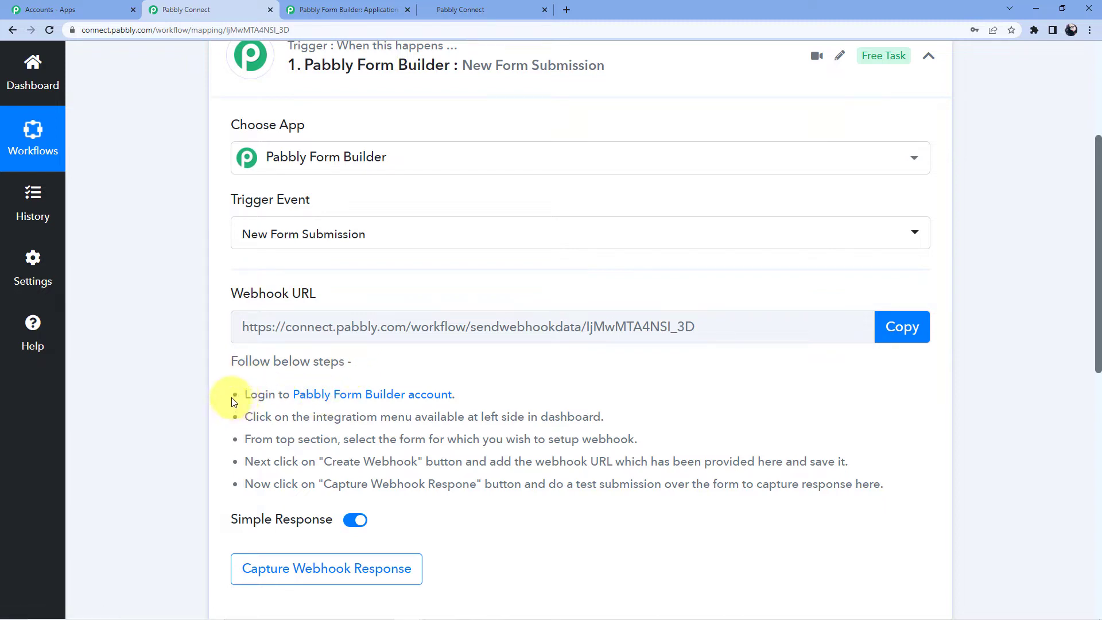
pyautogui.moveTo(245, 395); pyautogui.dragTo(905, 489)
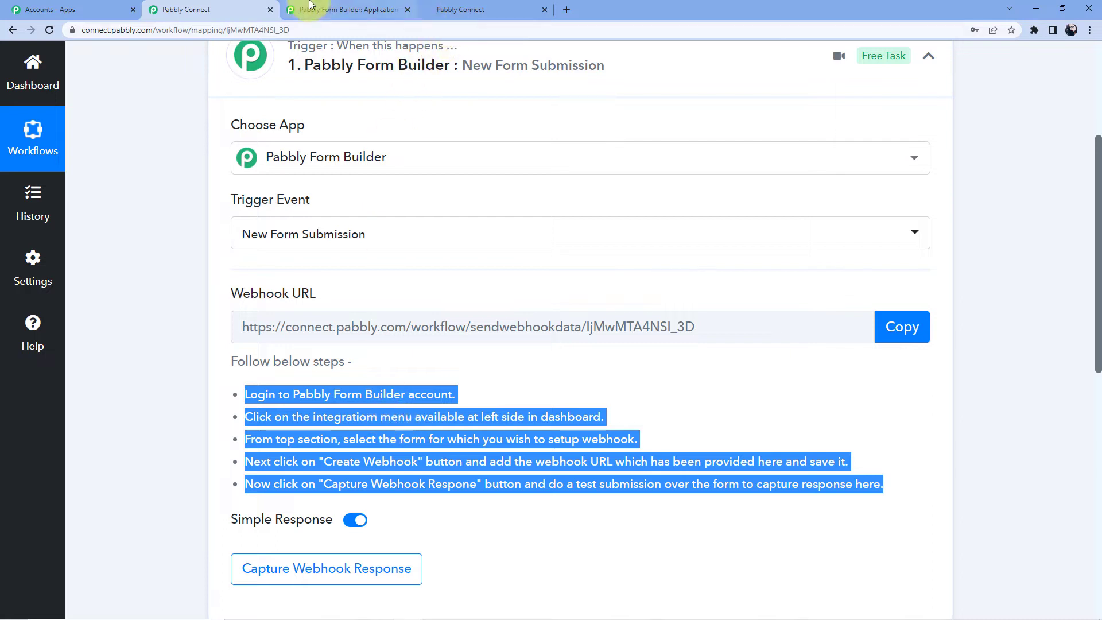
pyautogui.click(368, 7)
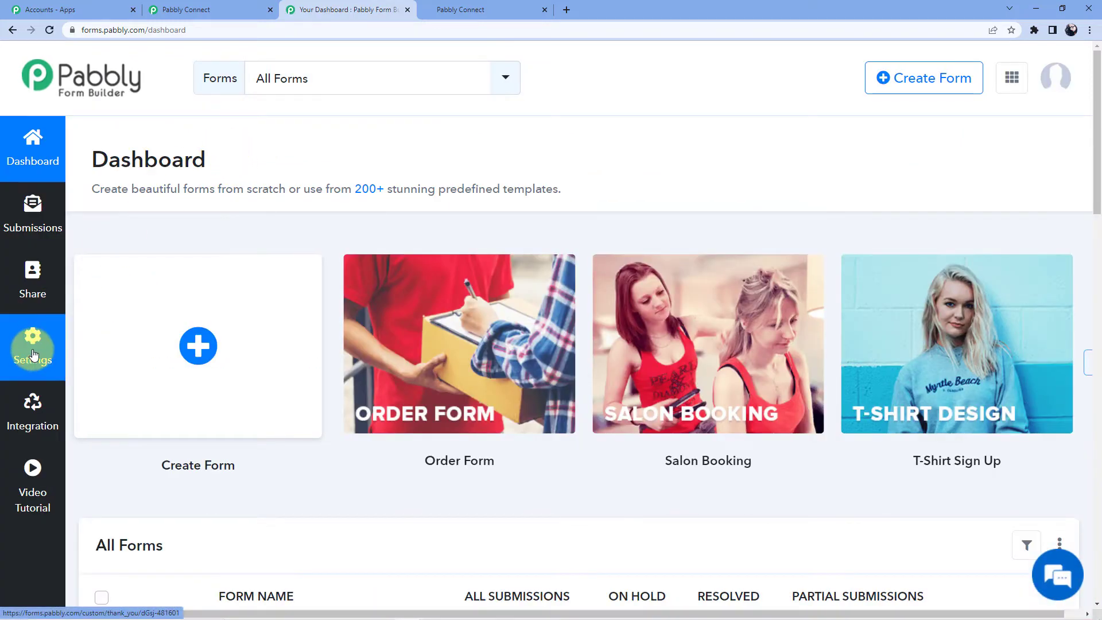
# - Open the Webhooks integration settings for Application Form (Qv0p-479979)
pyautogui.click(33, 353)
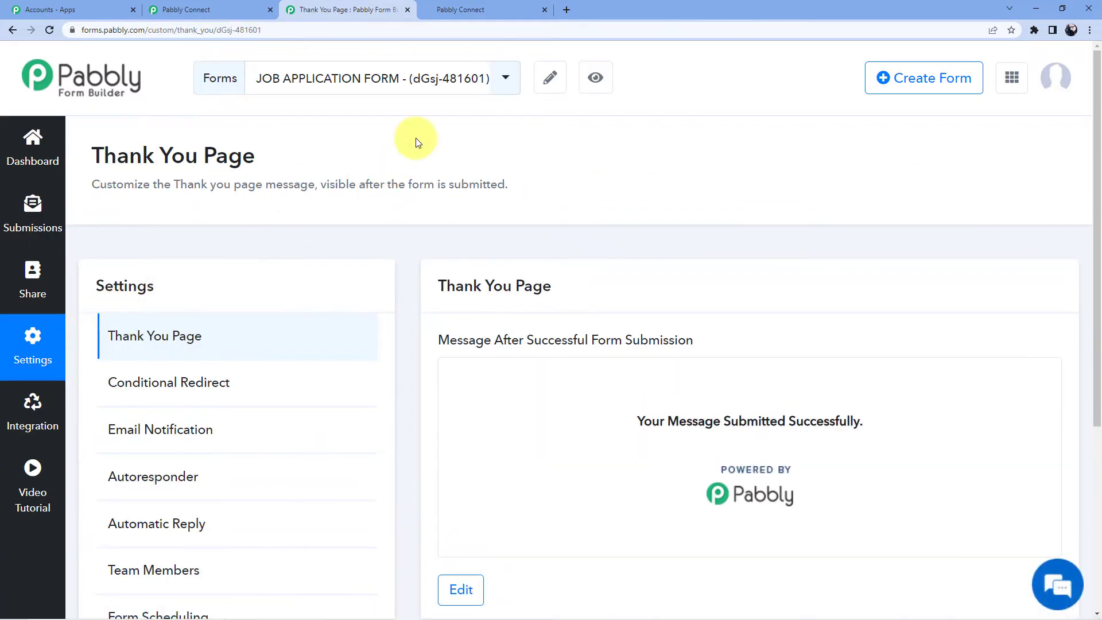
pyautogui.click(481, 86)
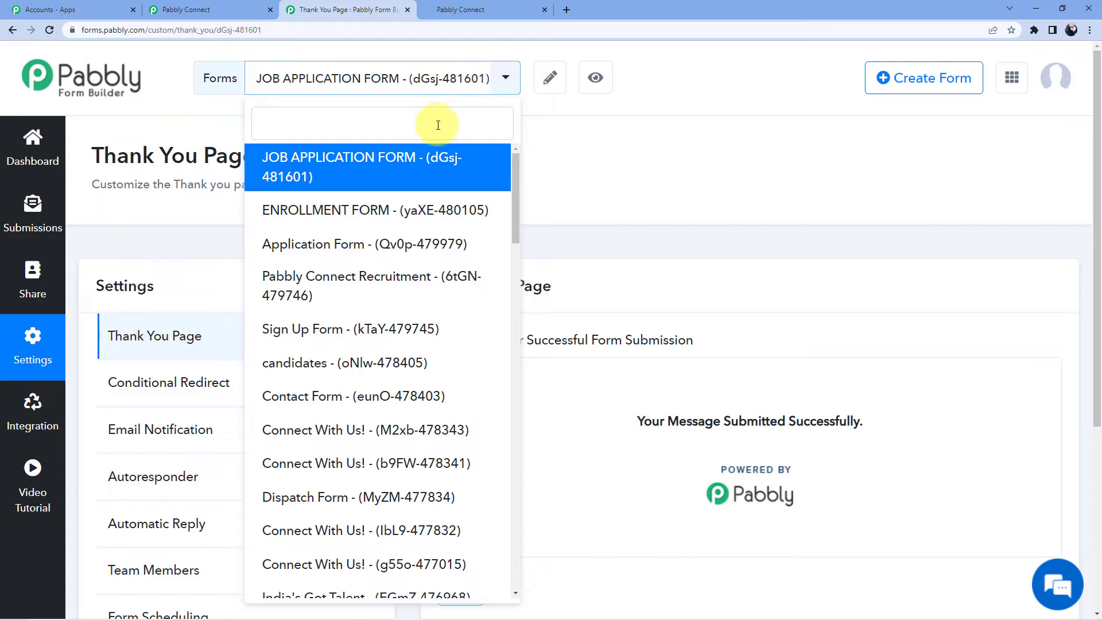
pyautogui.click(379, 244)
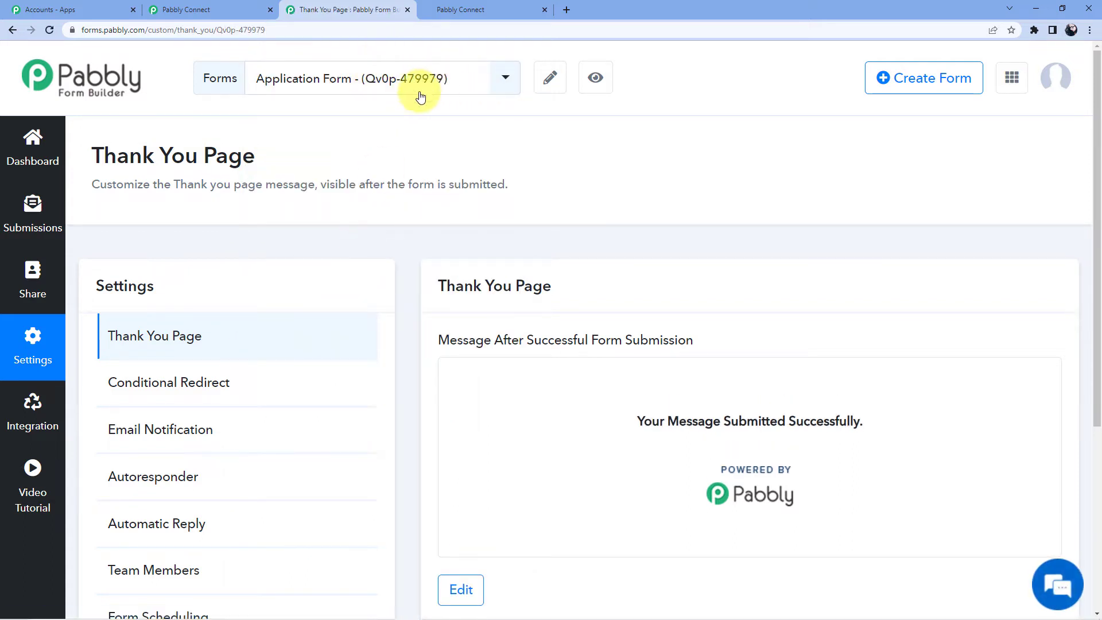
pyautogui.scroll(-2, 530, 160)
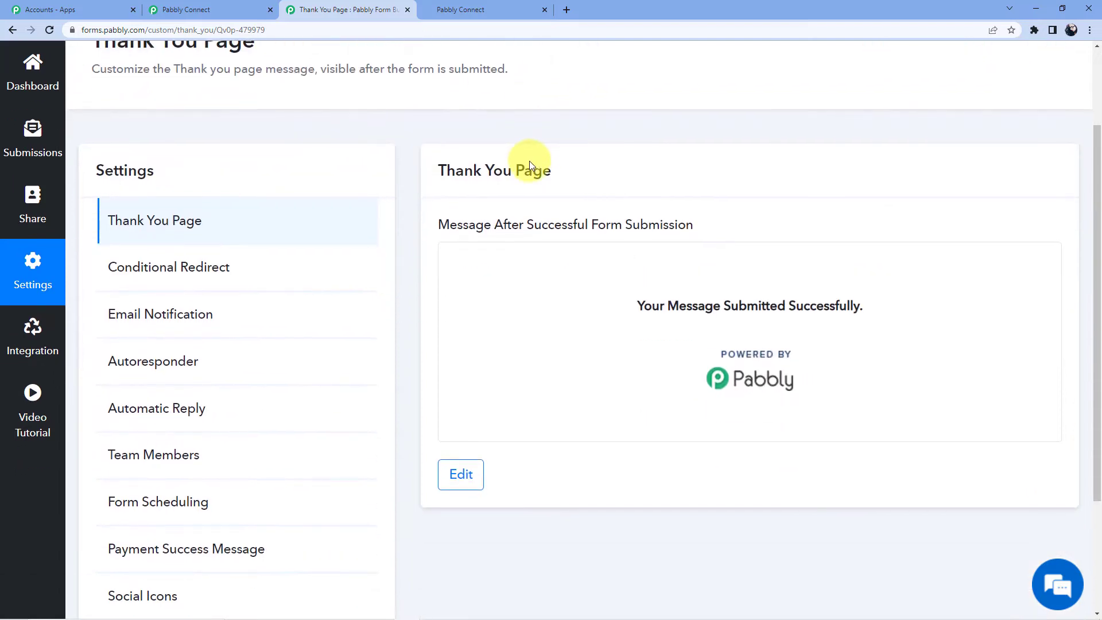
pyautogui.scroll(-3, 529, 165)
pyautogui.scroll(3, 514, 216)
pyautogui.scroll(2, 494, 198)
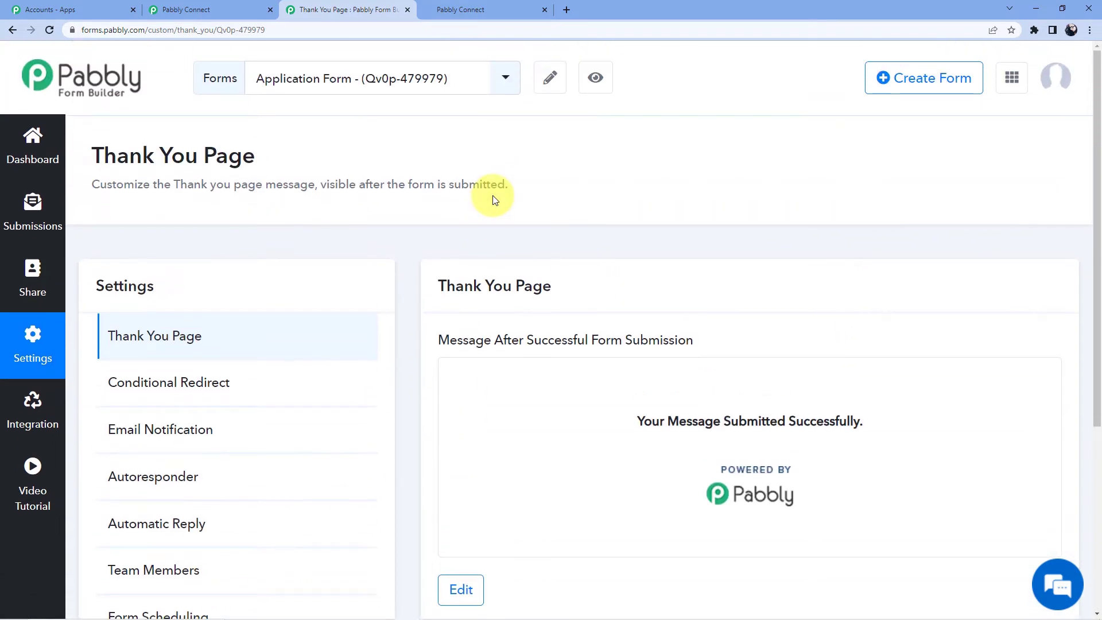
pyautogui.click(33, 405)
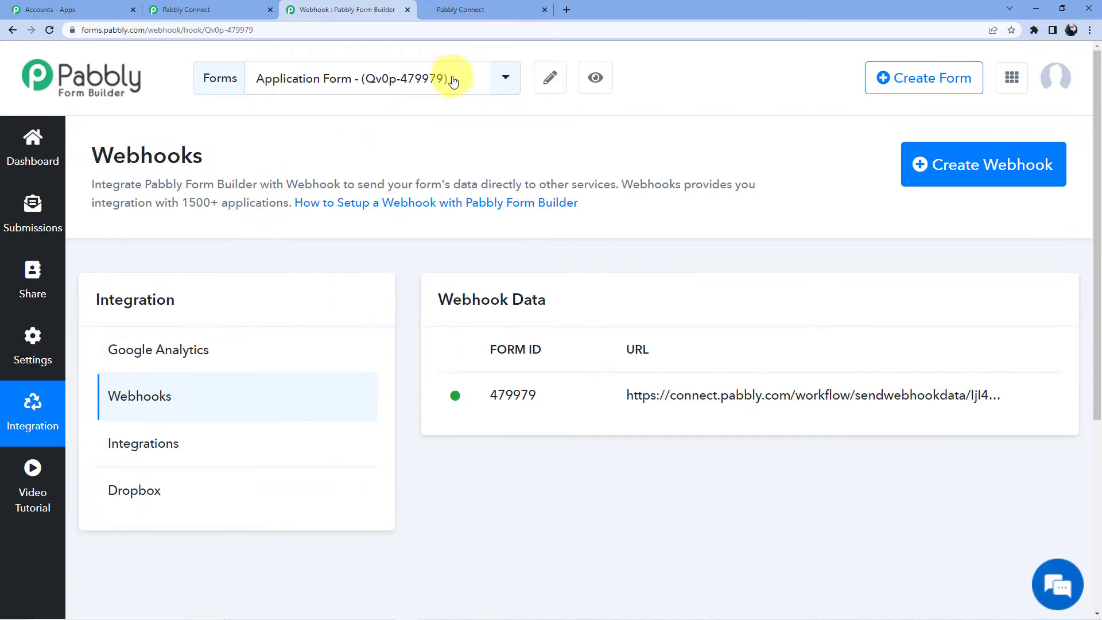
pyautogui.click(948, 170)
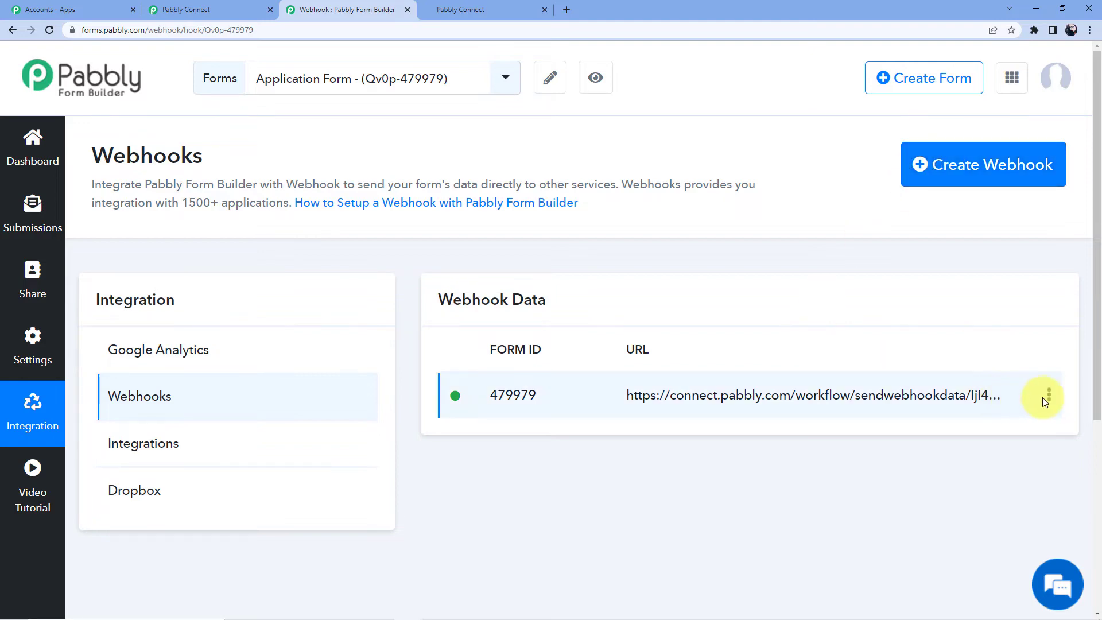
# - Choose Delete for the existing form 479979 webhook and answer the confirmation
pyautogui.click(1049, 399)
pyautogui.click(981, 449)
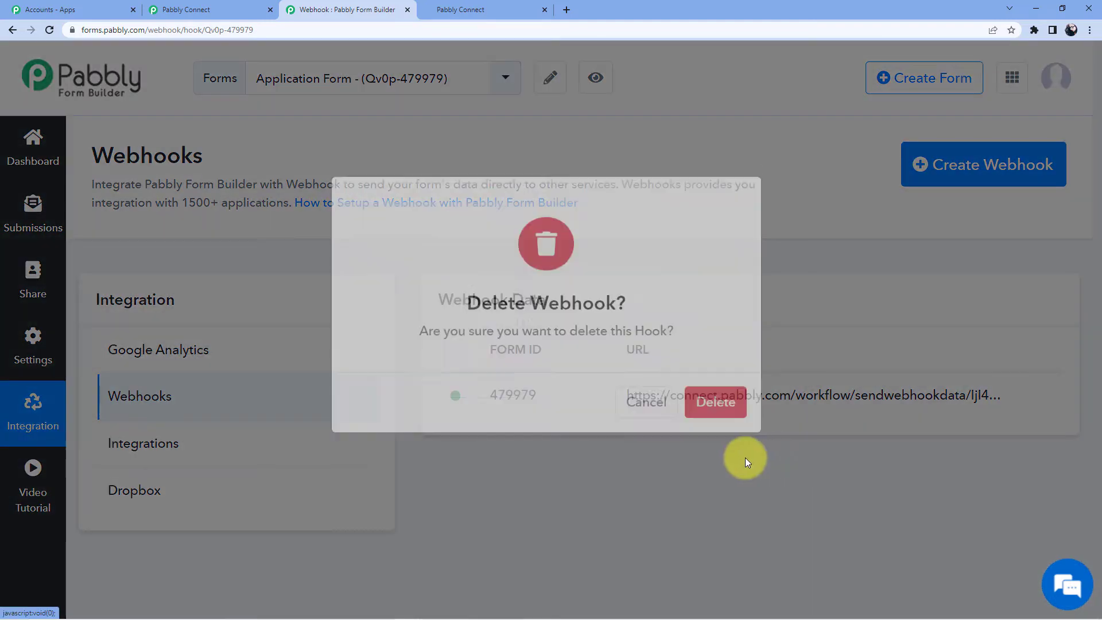
pyautogui.click(714, 435)
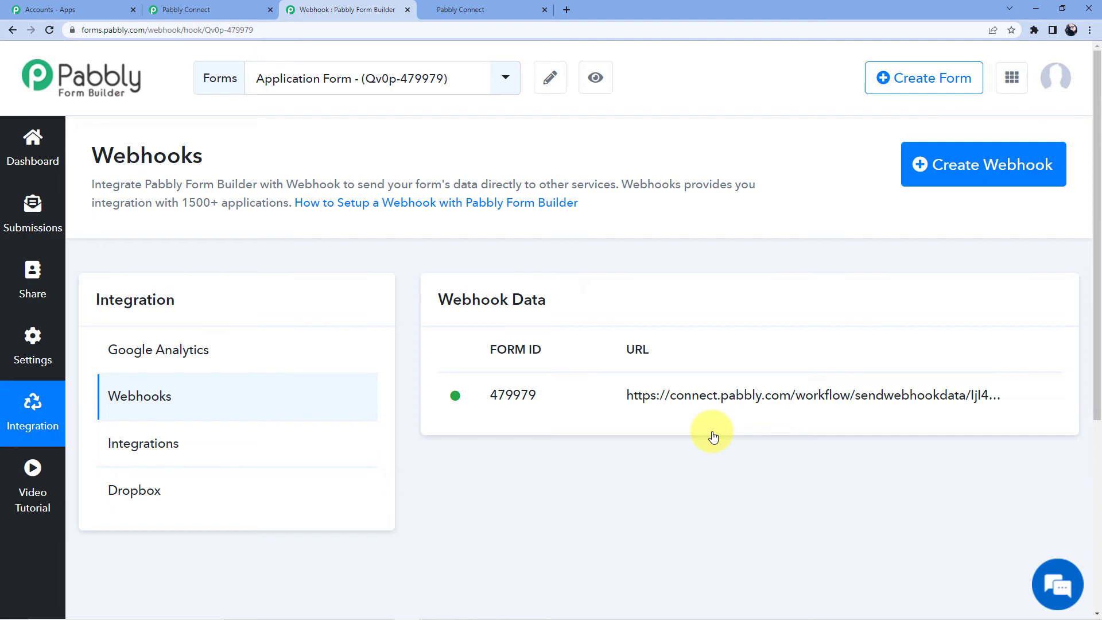
# - Save a new form webhook using the copied Pabbly Connect URL, then preview the Application Form
pyautogui.click(945, 166)
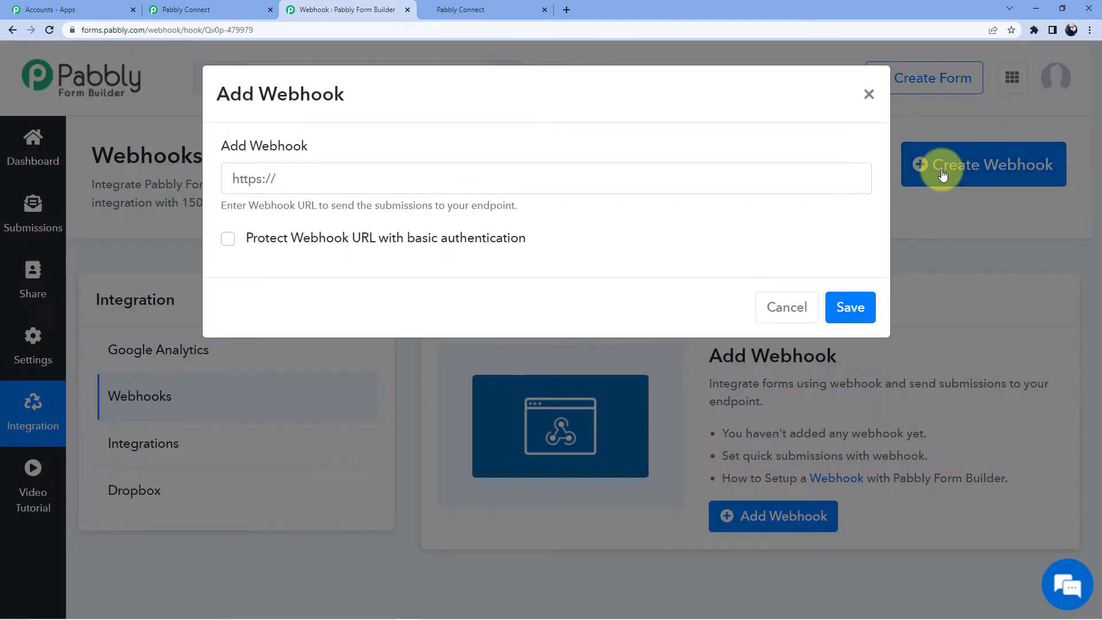
pyautogui.click(229, 9)
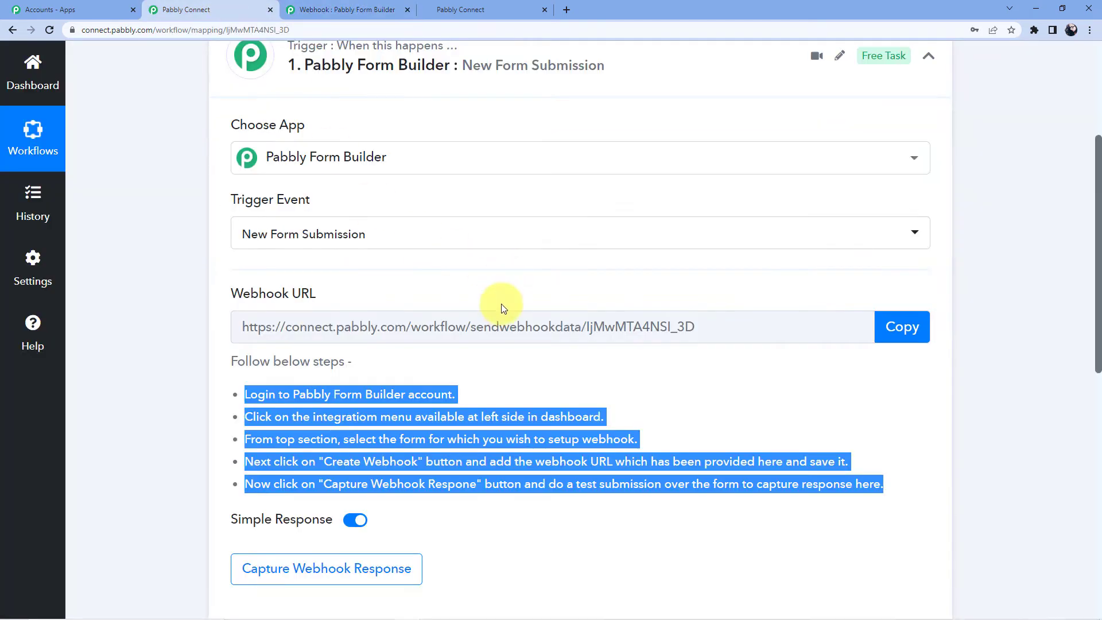
pyautogui.click(917, 327)
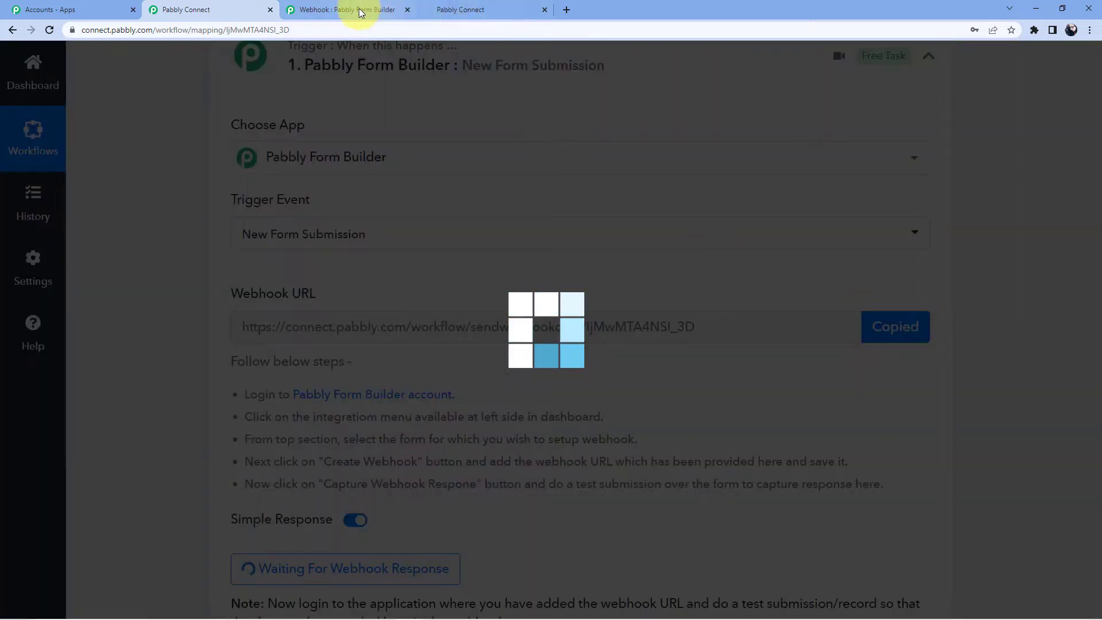
pyautogui.click(361, 12)
pyautogui.click(434, 178)
pyautogui.hotkey('ctrl', 'v')
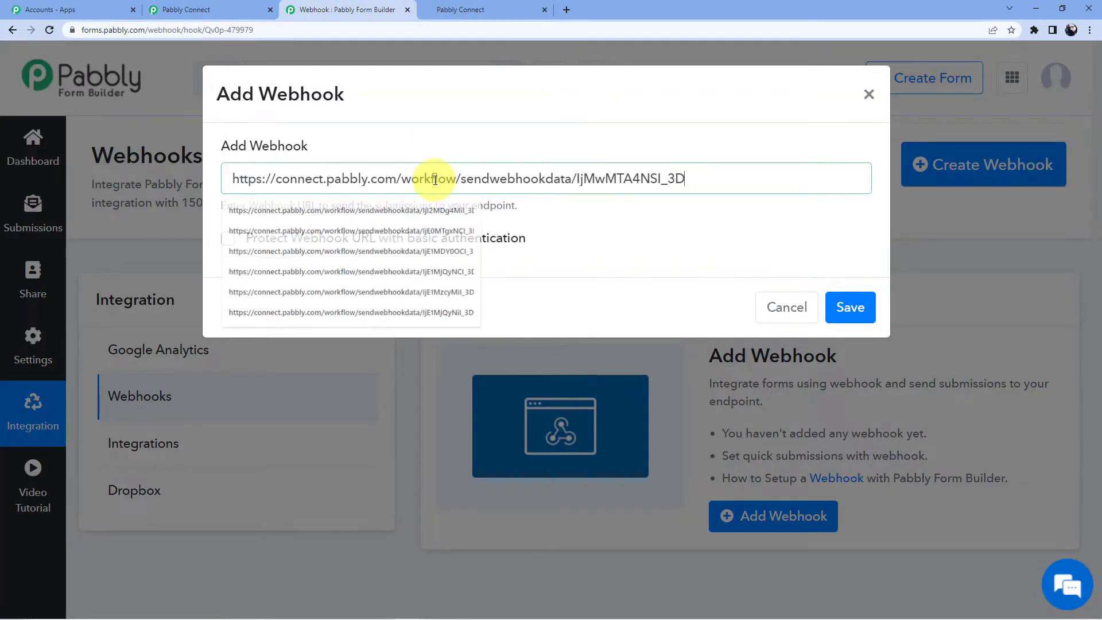
pyautogui.click(856, 308)
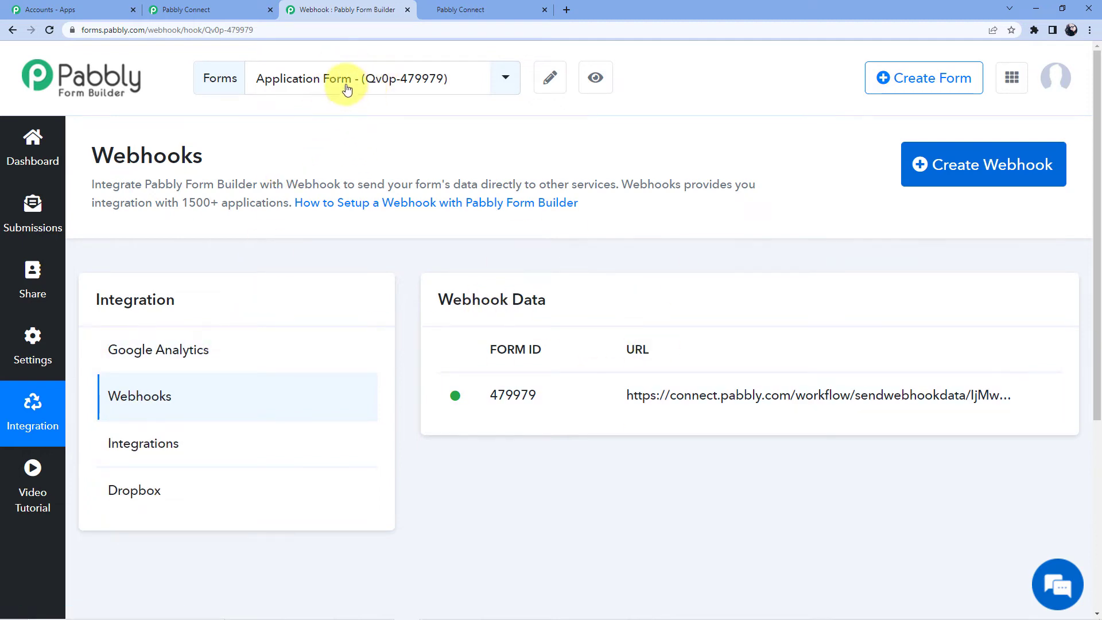
pyautogui.click(592, 78)
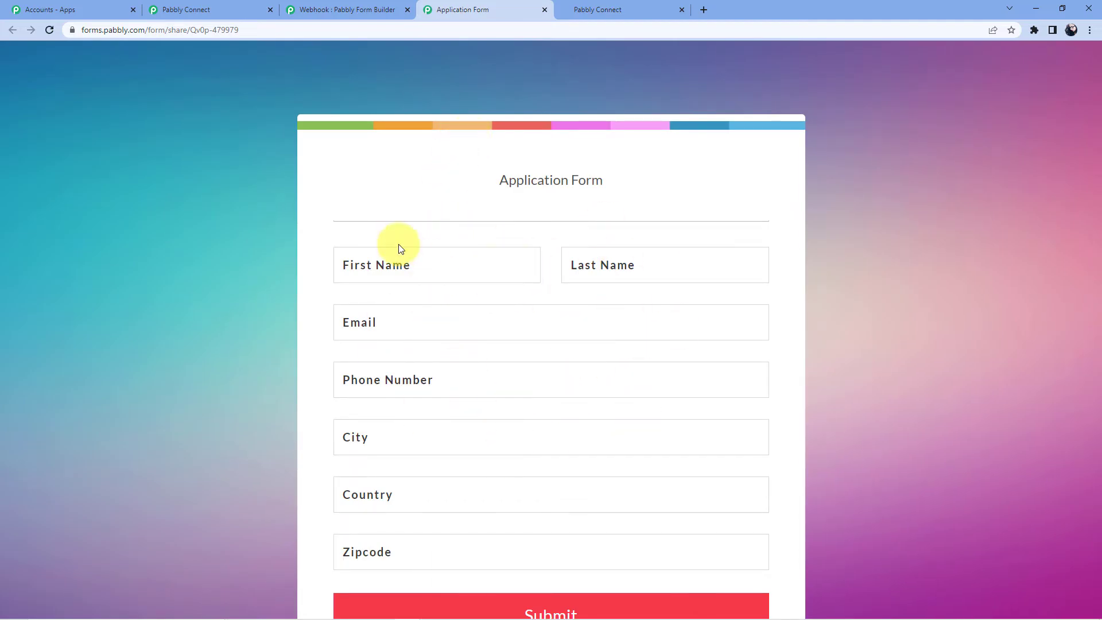
# - Re-capture the webhook response in the Pabbly Connect trigger step, confirming with Yes
pyautogui.click(195, 10)
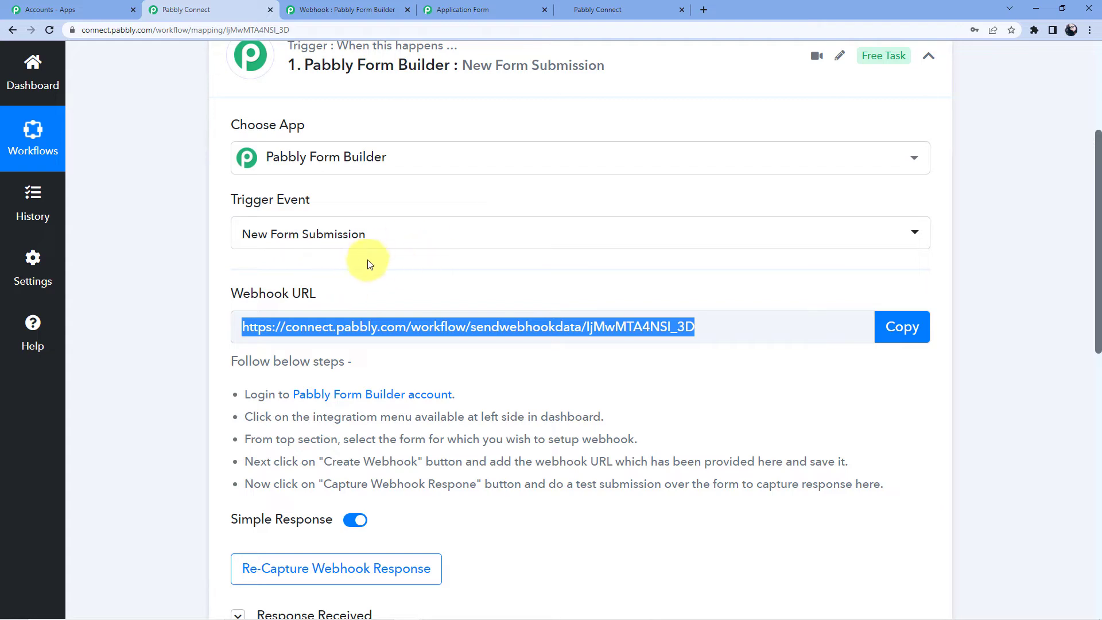
pyautogui.scroll(-2, 368, 260)
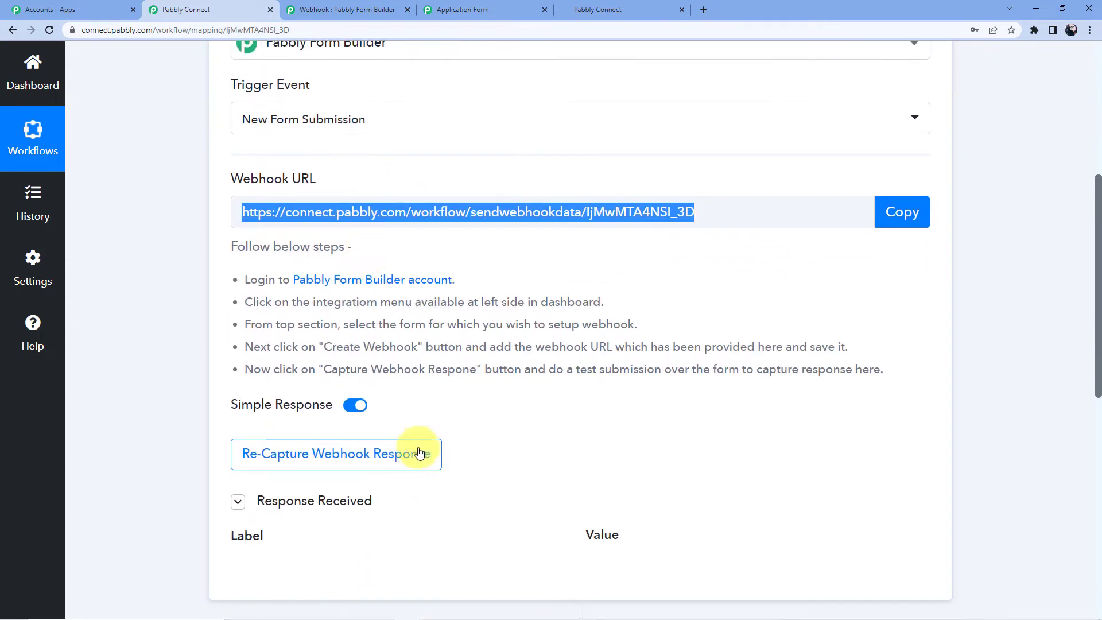
pyautogui.click(342, 455)
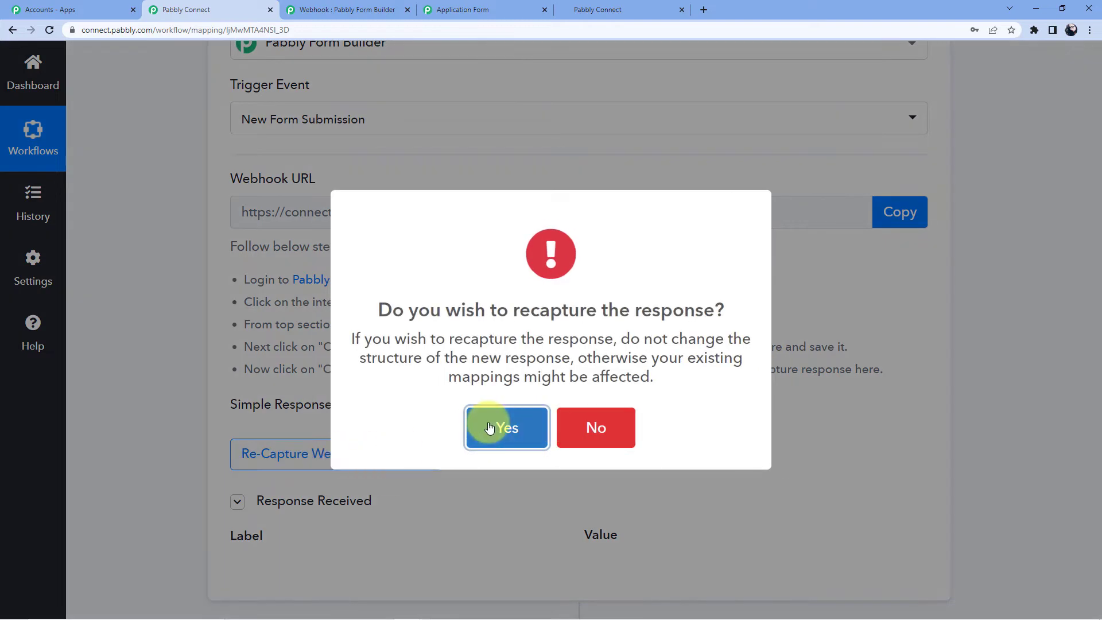
pyautogui.click(489, 426)
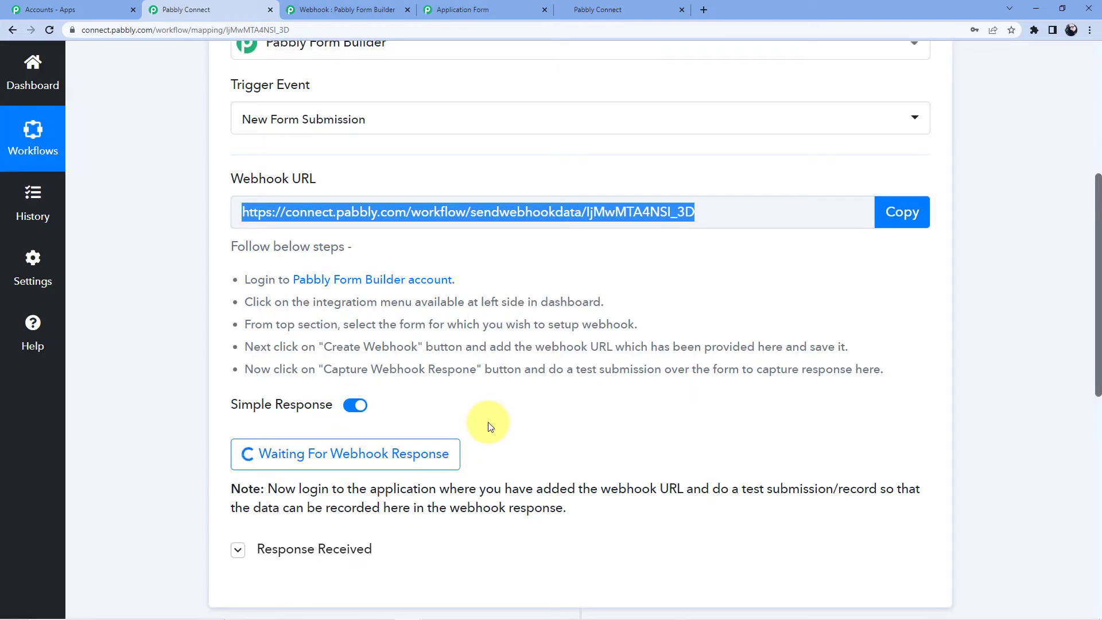
# - In the Application Form preview, enter a test first name, last name, e-mail and phone number
pyautogui.click(352, 10)
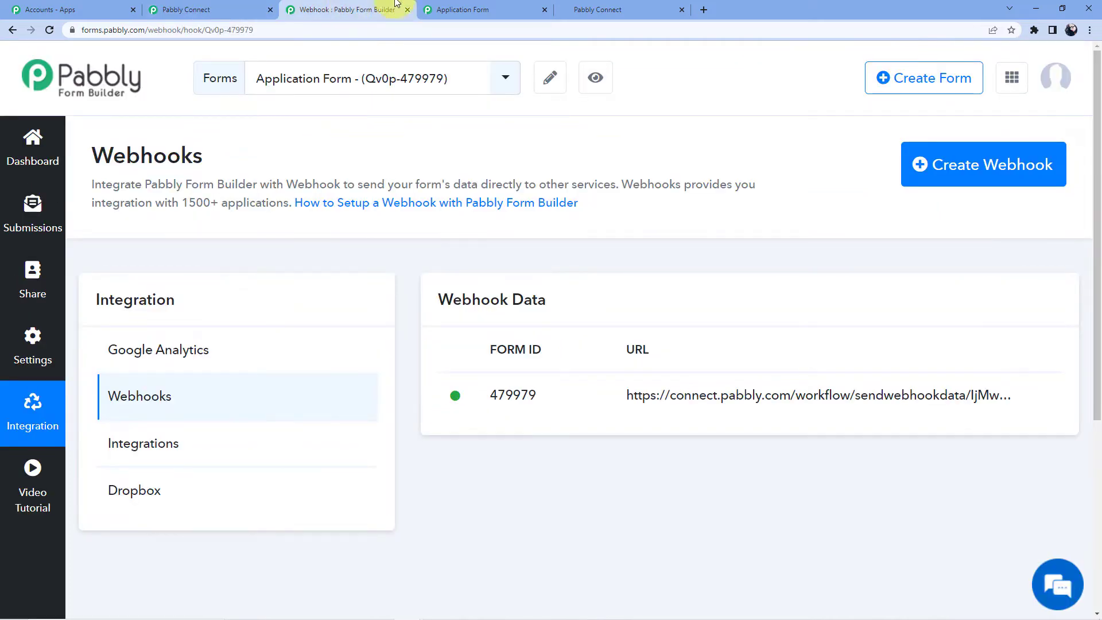
pyautogui.click(463, 9)
pyautogui.scroll(-2, 462, 253)
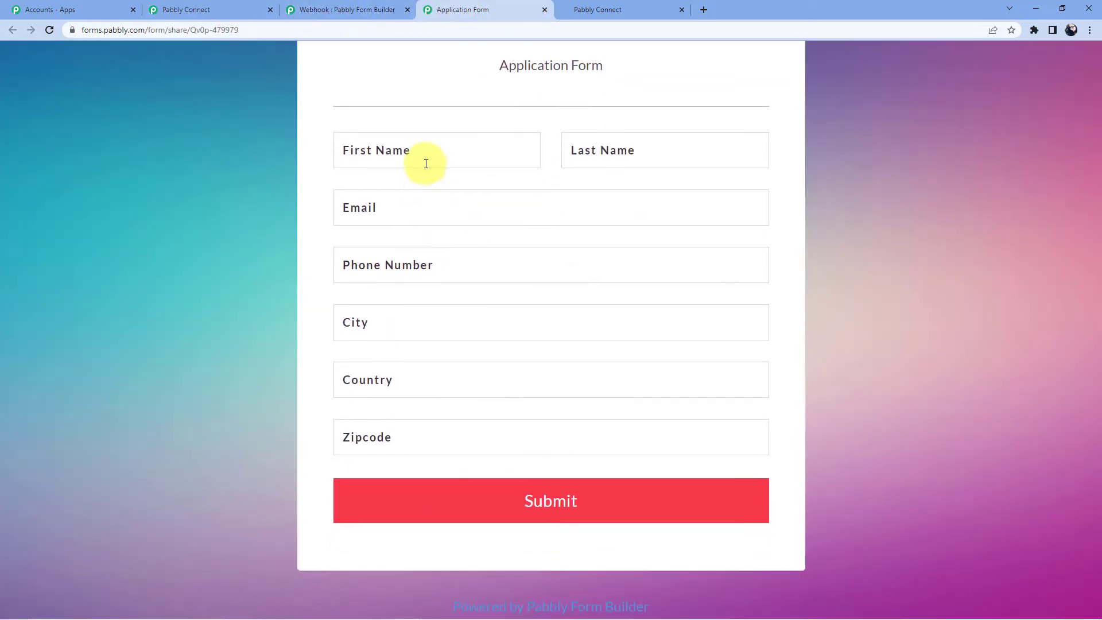
pyautogui.click(426, 163)
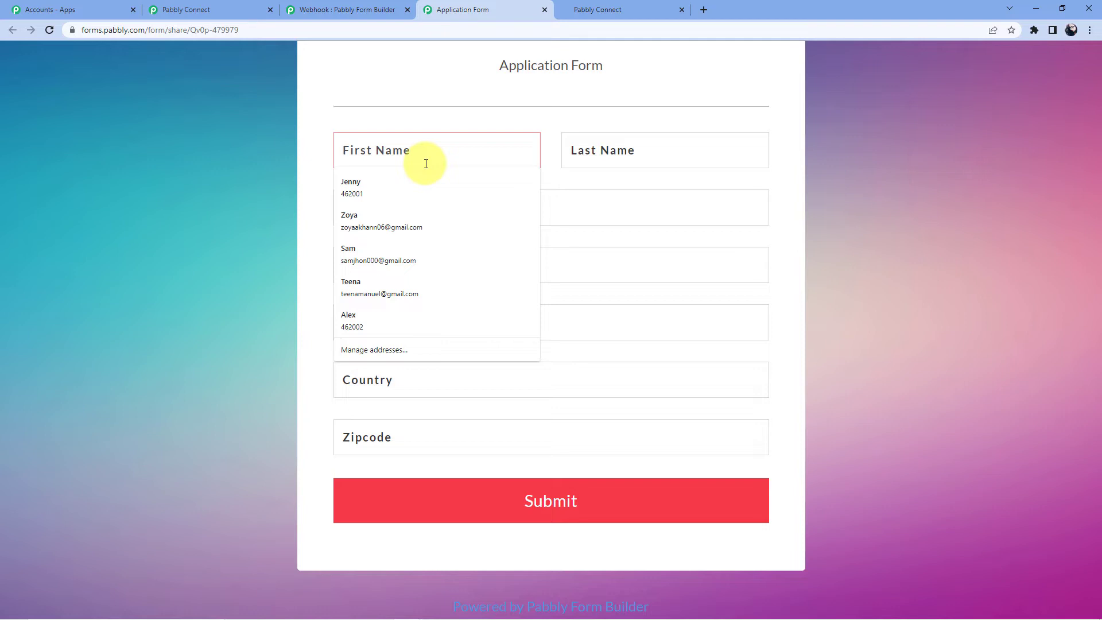
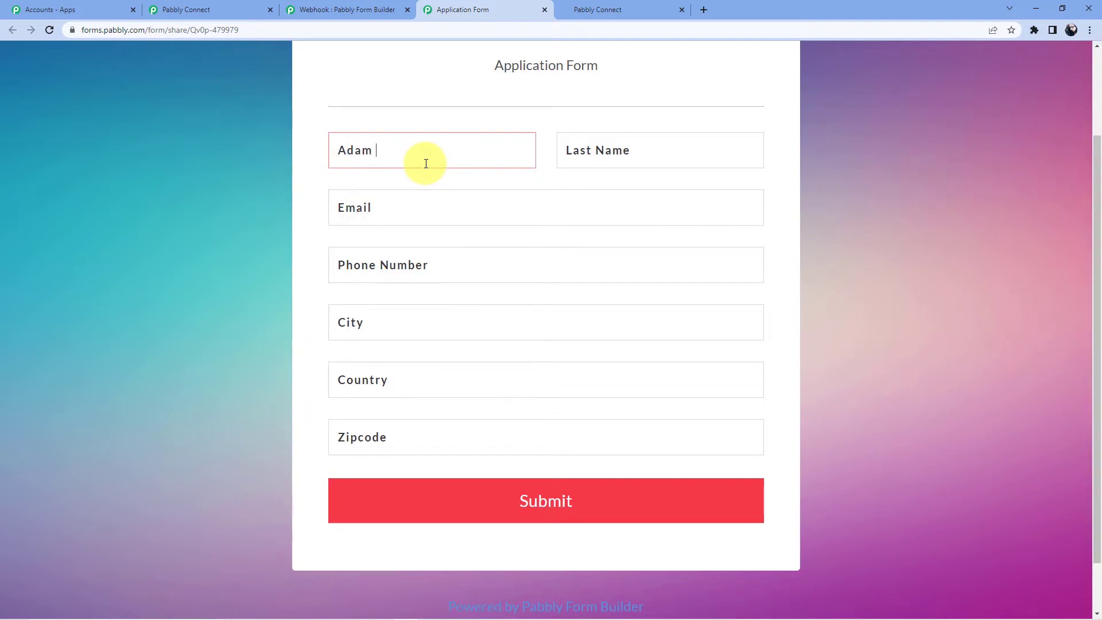
pyautogui.click(595, 150)
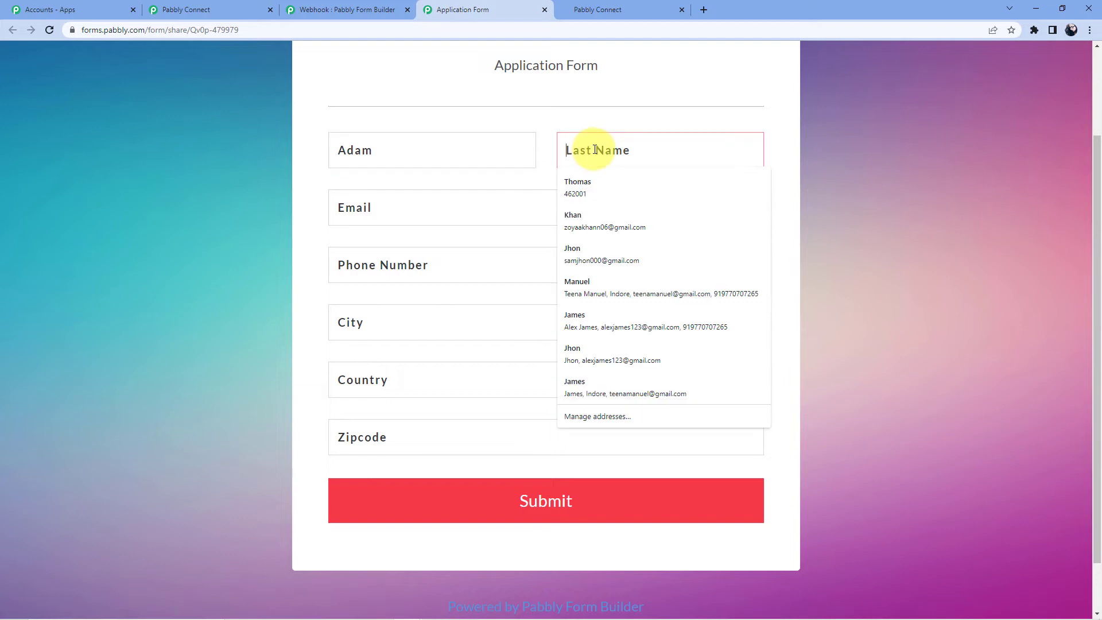
pyautogui.write('Smith')
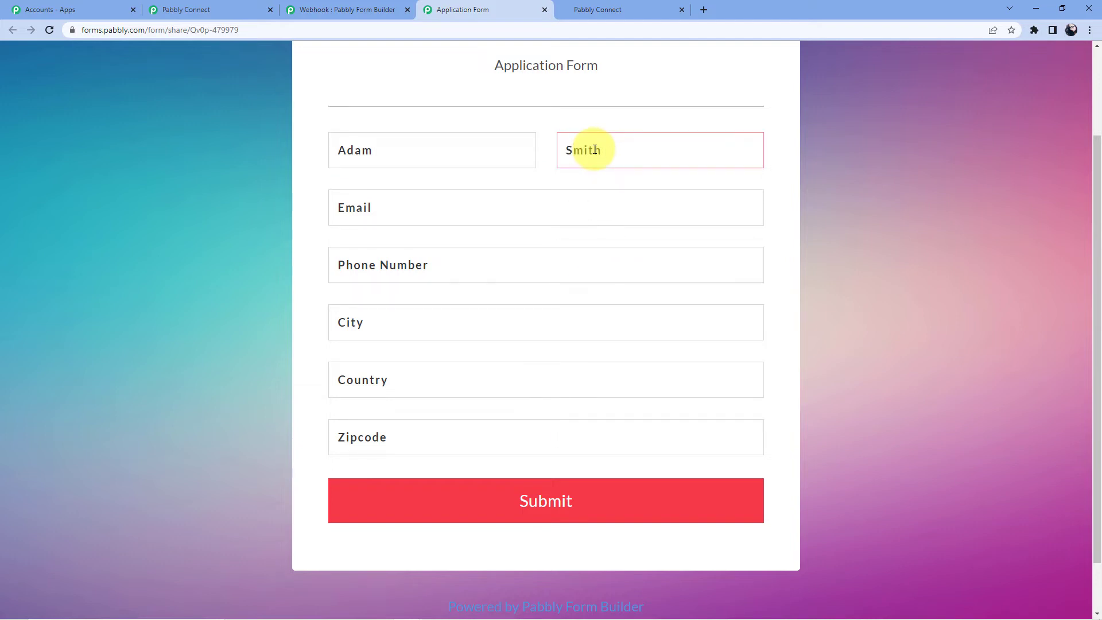
pyautogui.click(445, 208)
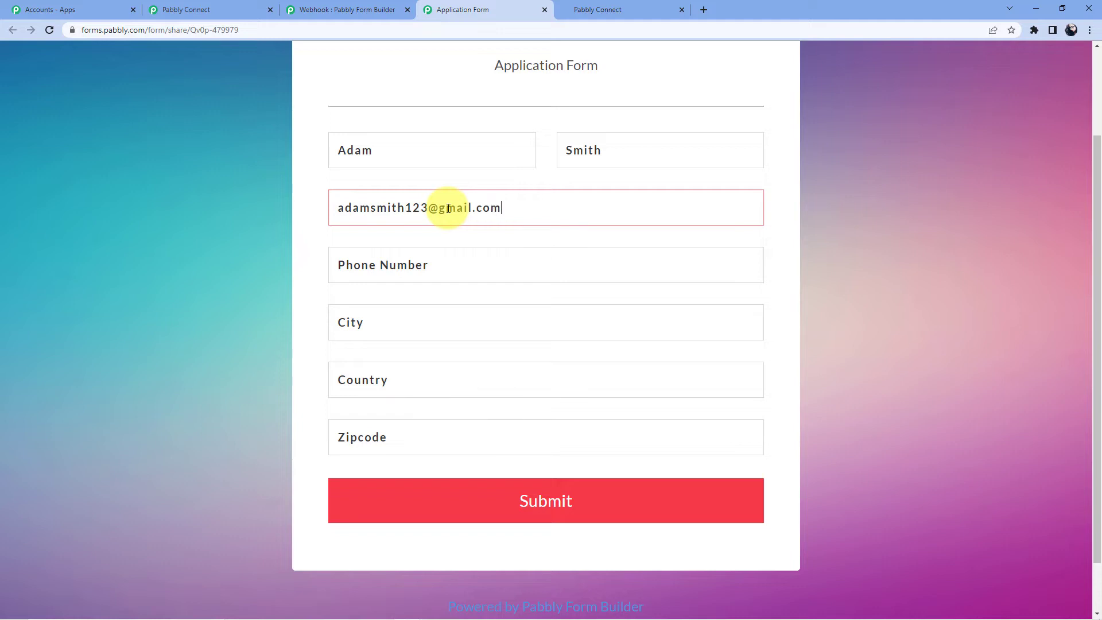
pyautogui.click(405, 264)
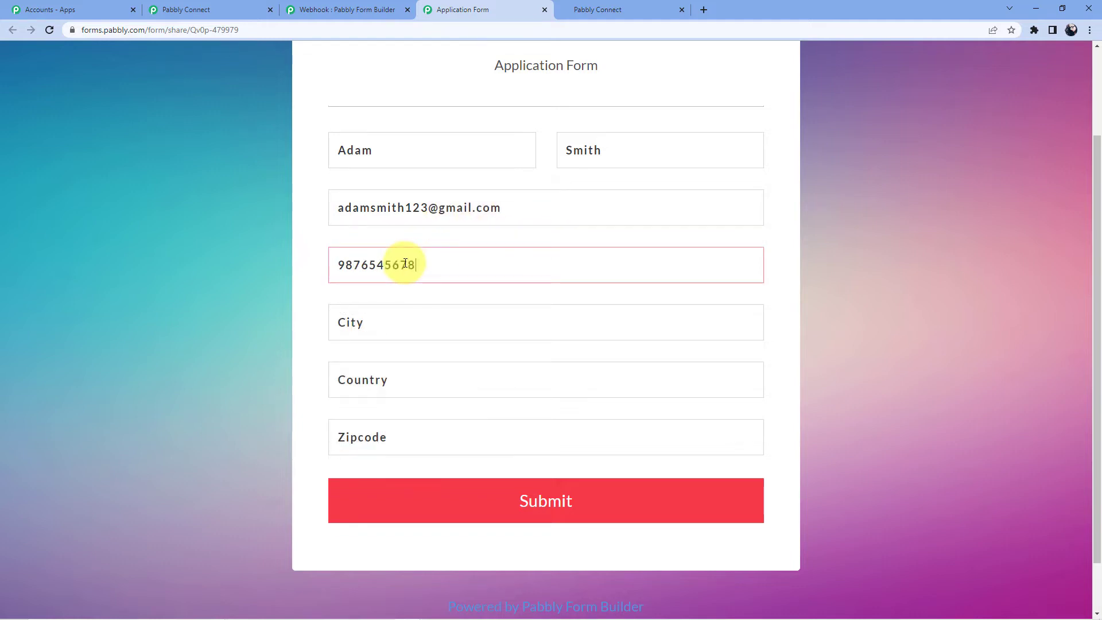
# - Pick the suggested city to autofill country and zipcode, then submit the test entry
pyautogui.click(402, 319)
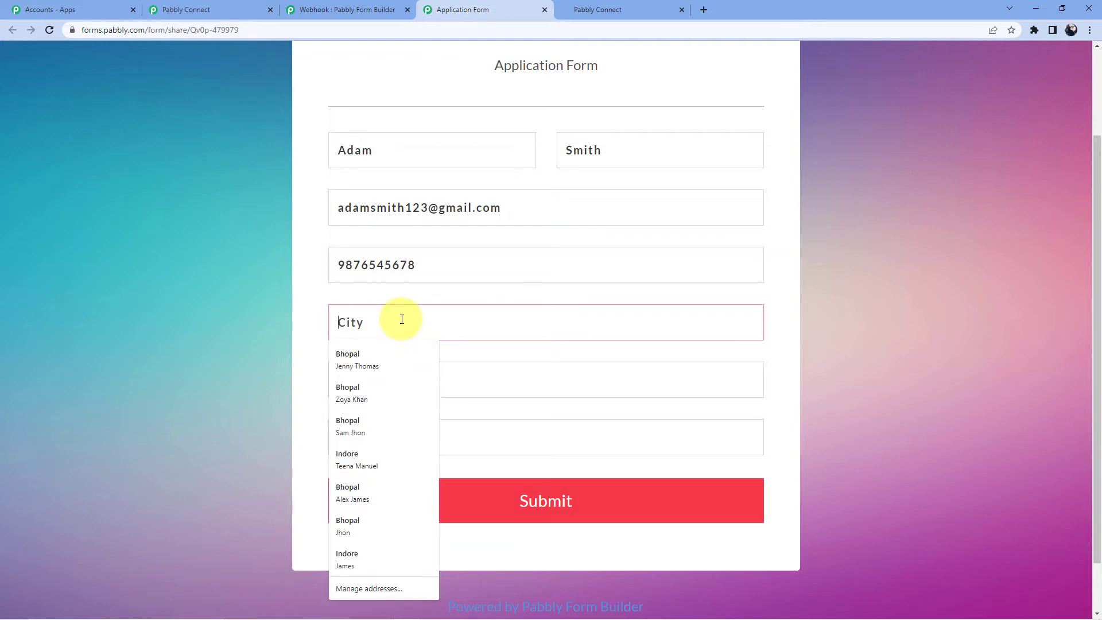
pyautogui.write('Bhopal')
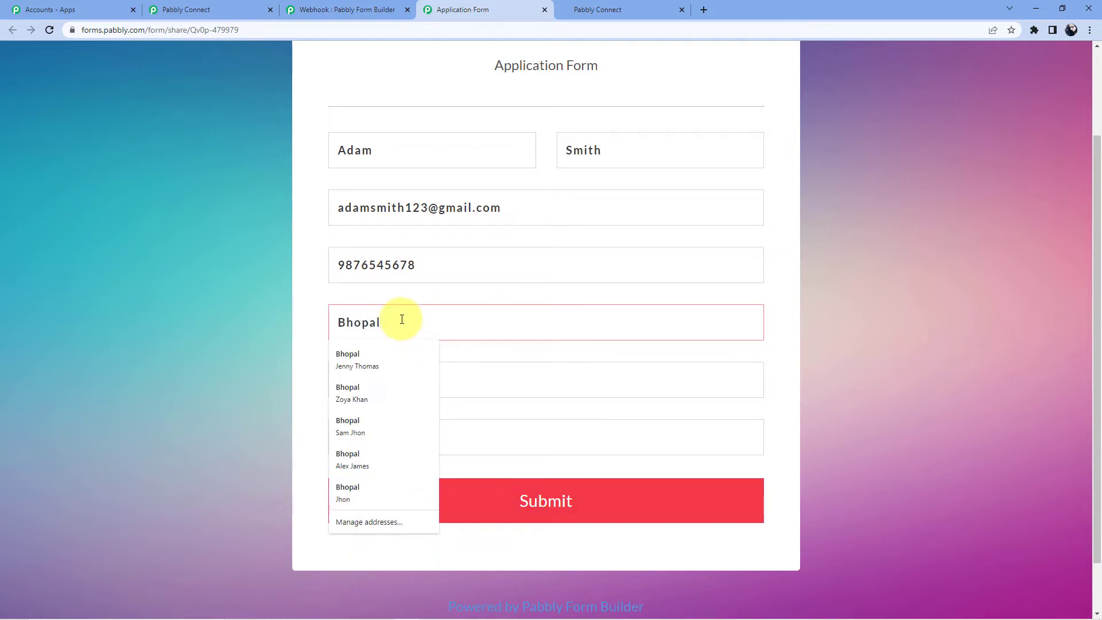
pyautogui.click(383, 349)
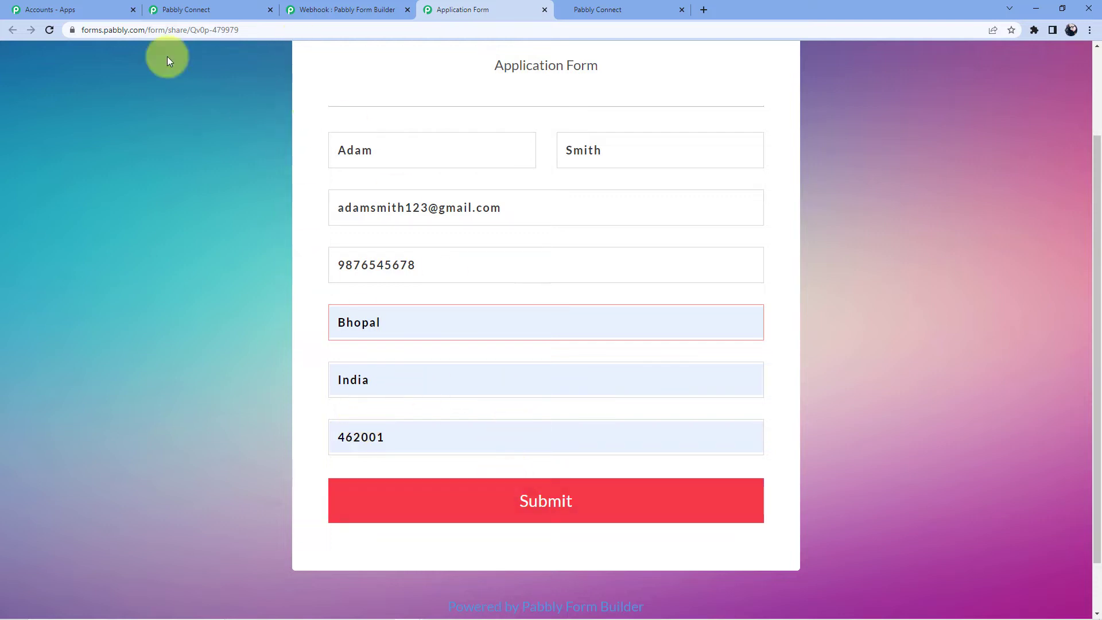
pyautogui.click(197, 9)
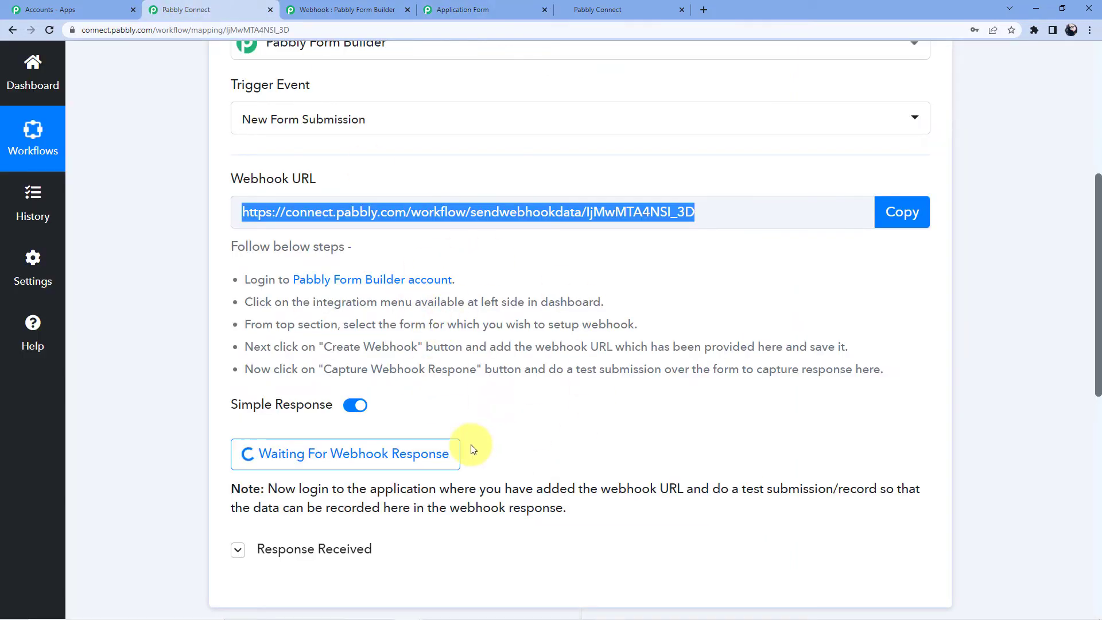
pyautogui.click(454, 11)
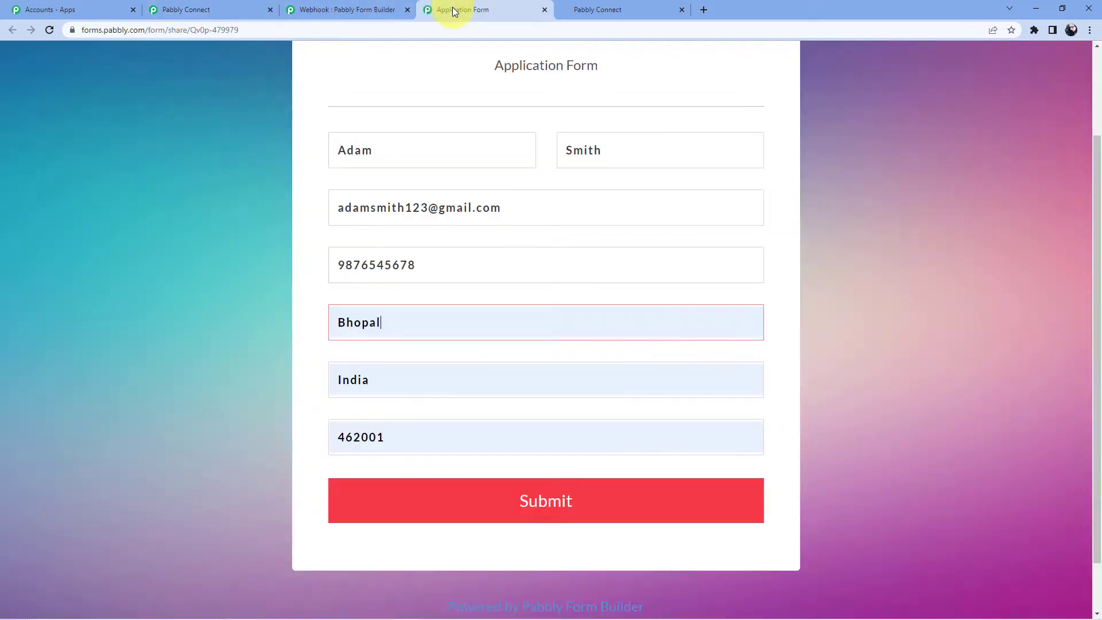
pyautogui.click(502, 505)
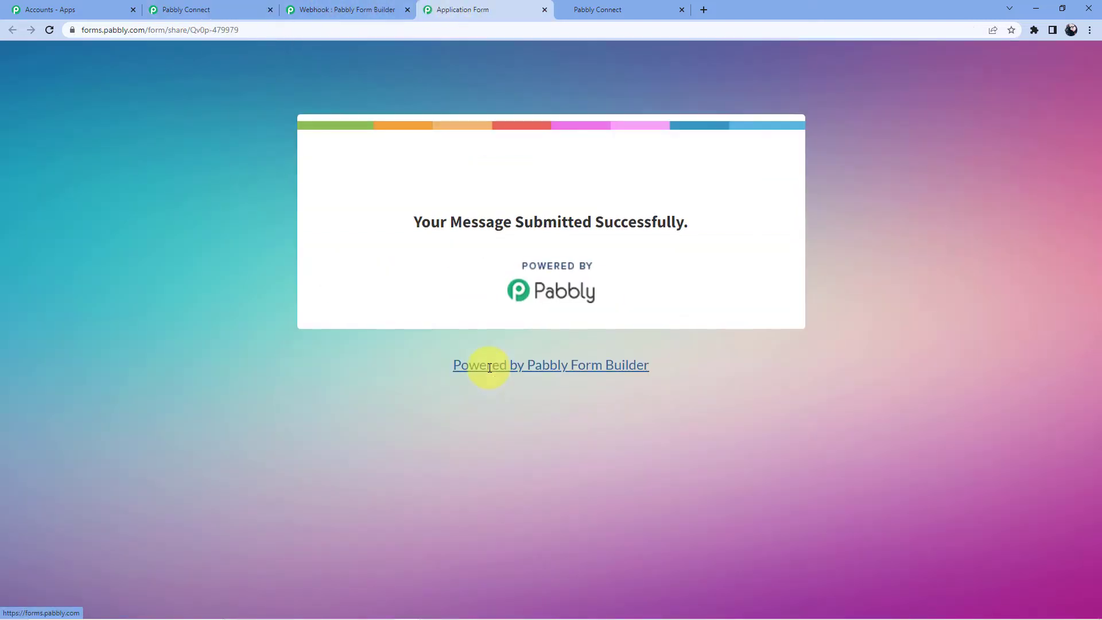
# - Check the captured Form Id through Zipcode fields in the trigger's Response Received list
pyautogui.click(232, 5)
pyautogui.scroll(-6, 470, 280)
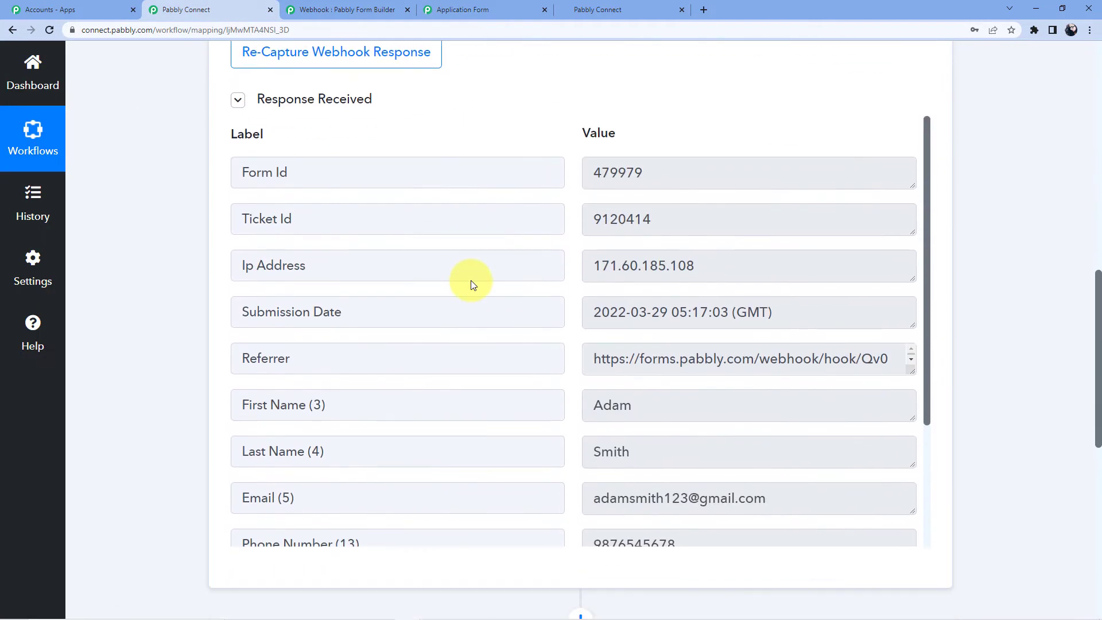
pyautogui.scroll(-3, 528, 263)
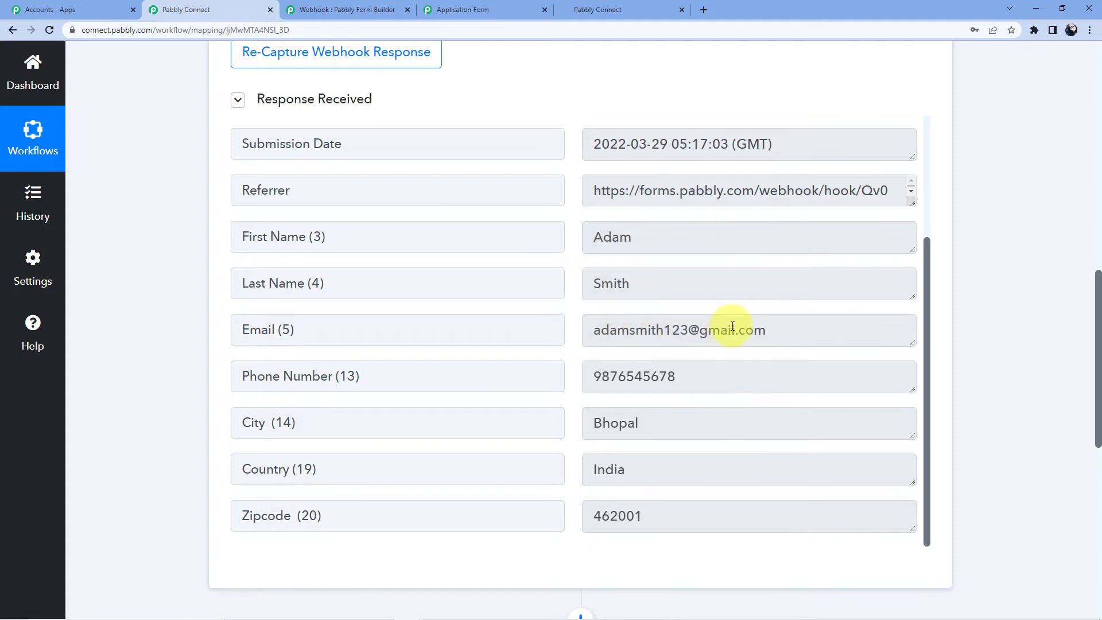
pyautogui.scroll(-1, 756, 326)
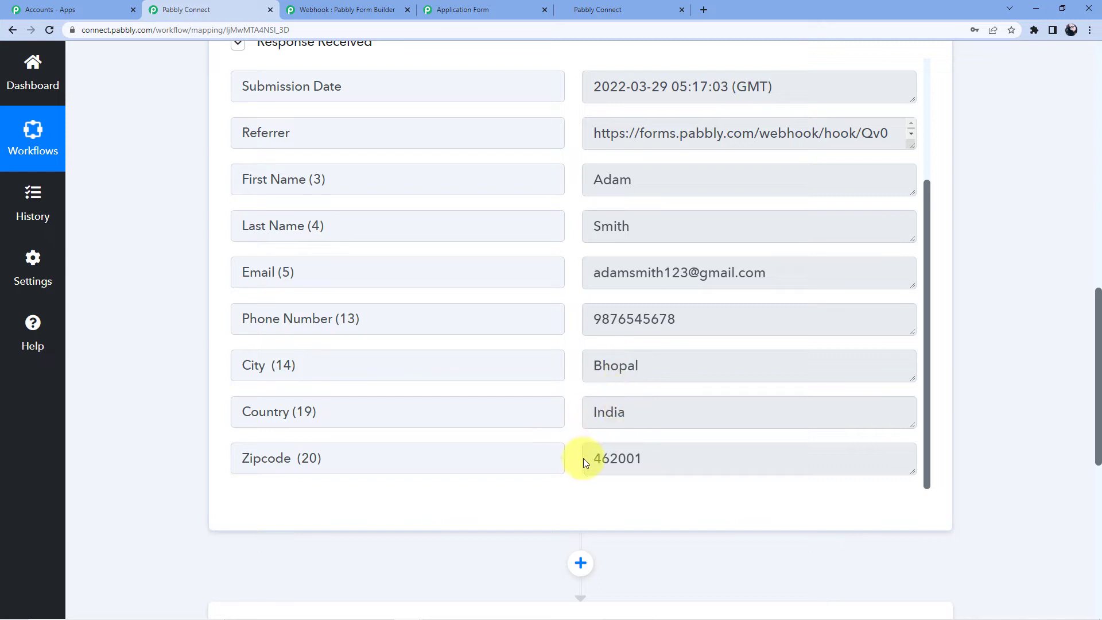
pyautogui.scroll(-8, 750, 325)
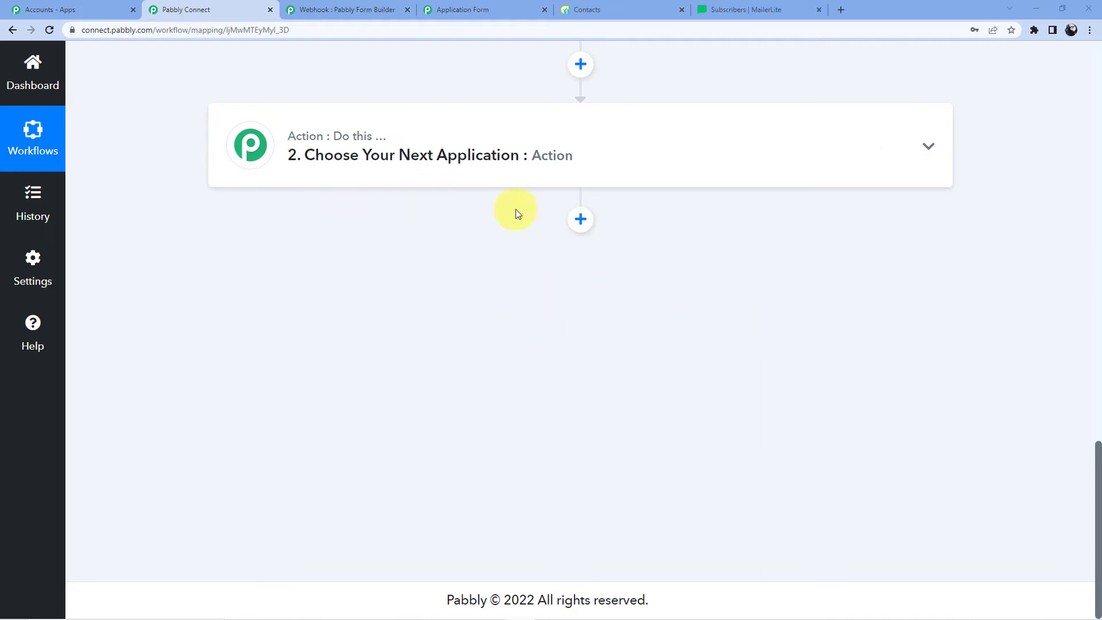
# - Set the action app to MailerLite with the 'Add or Update Subscriber in the Group' event
pyautogui.click(450, 171)
pyautogui.click(357, 242)
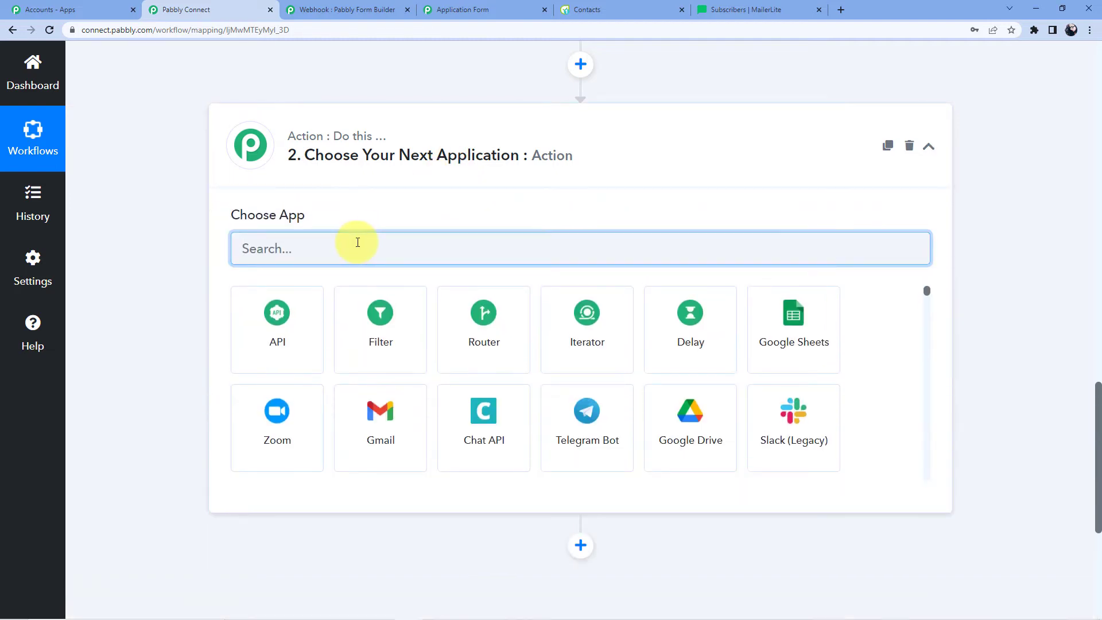
pyautogui.write('Mailerlite')
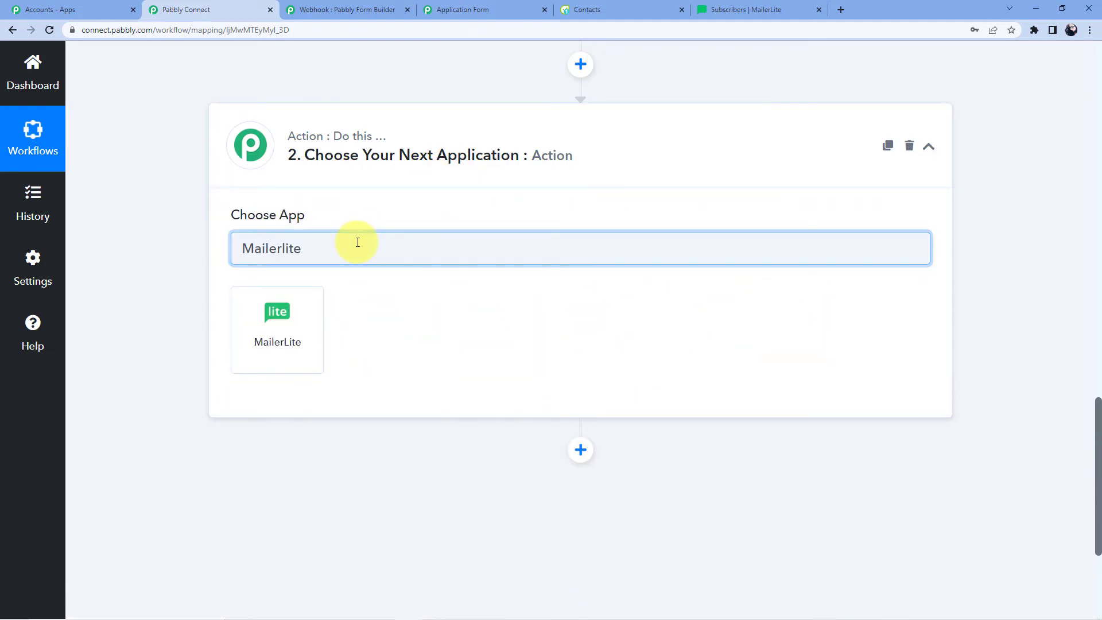
pyautogui.click(247, 368)
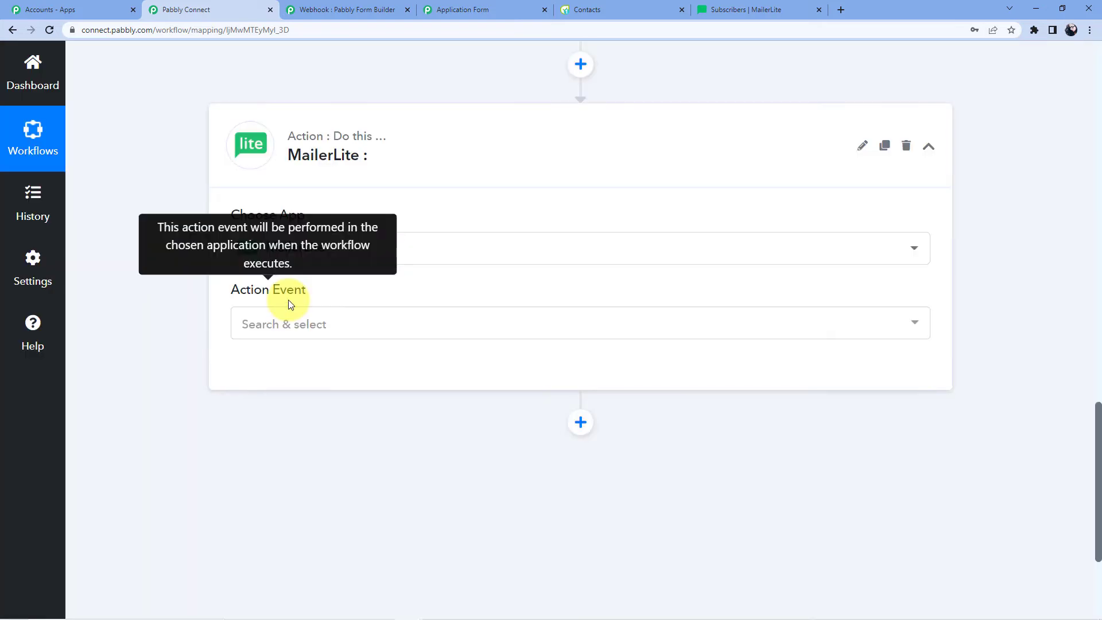
pyautogui.click(305, 320)
pyautogui.scroll(-5, 320, 337)
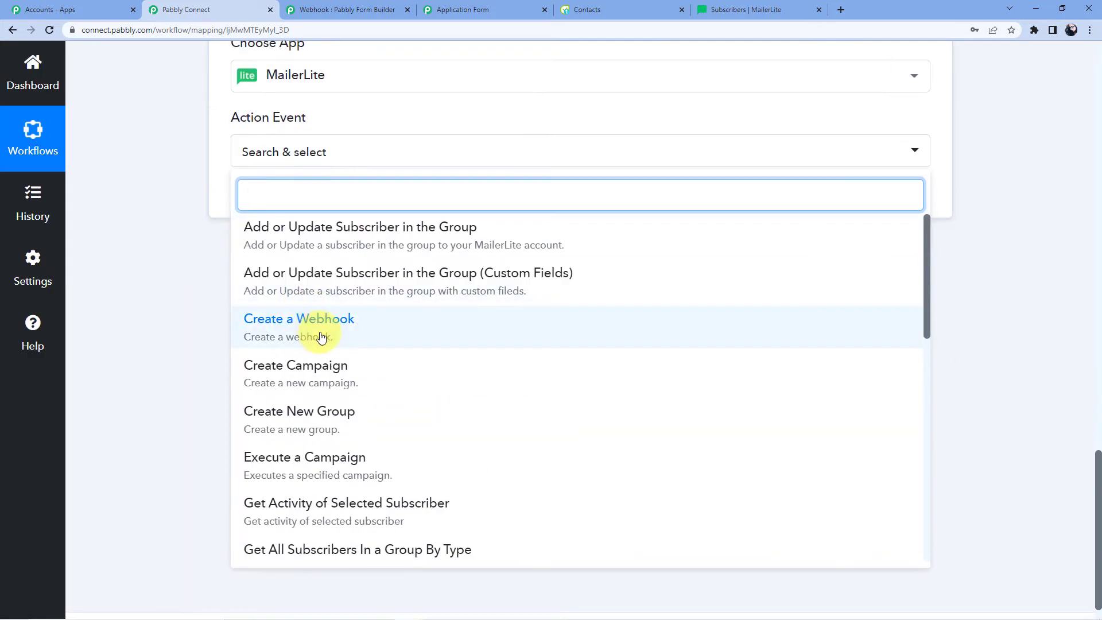
pyautogui.scroll(3, 326, 333)
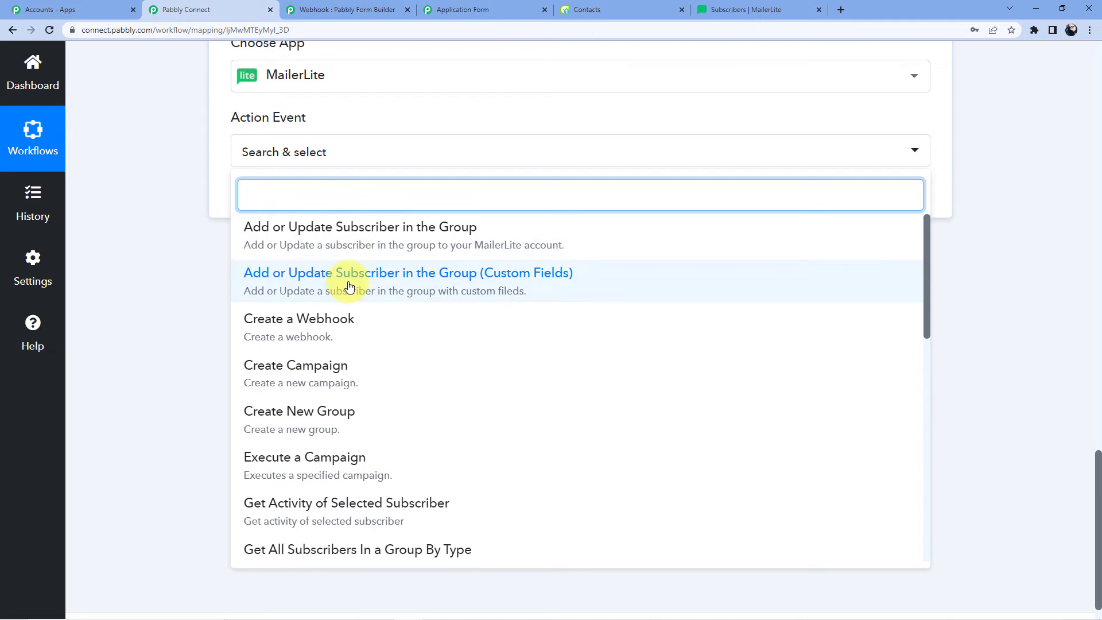
pyautogui.click(374, 246)
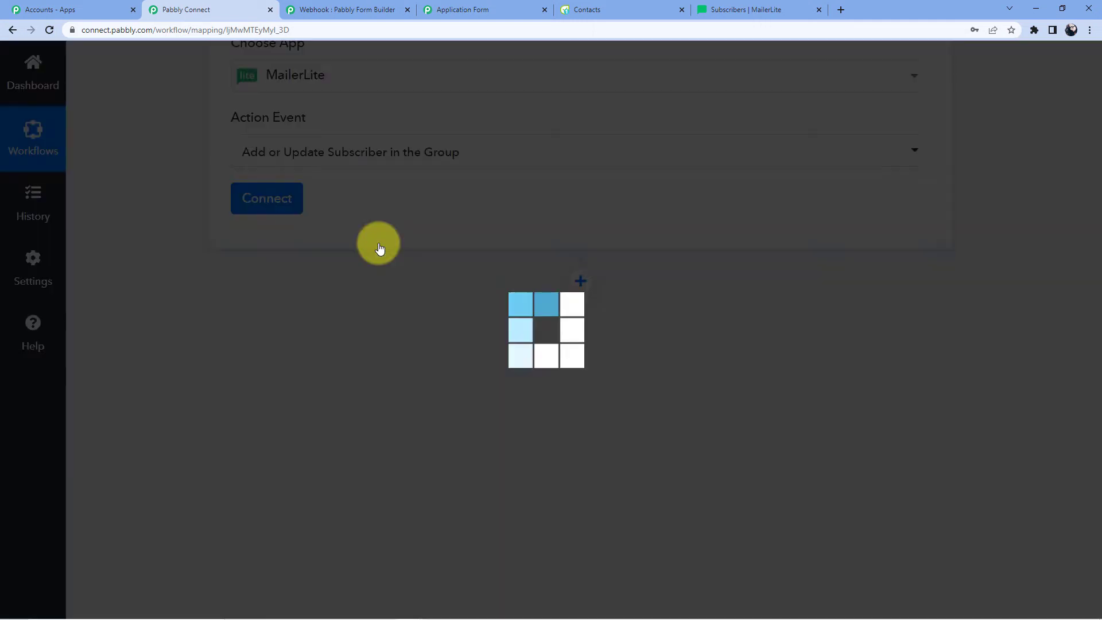
# - Add a new MailerLite connection, read its API key instructions, then switch to the MailerLite tab
pyautogui.click(267, 213)
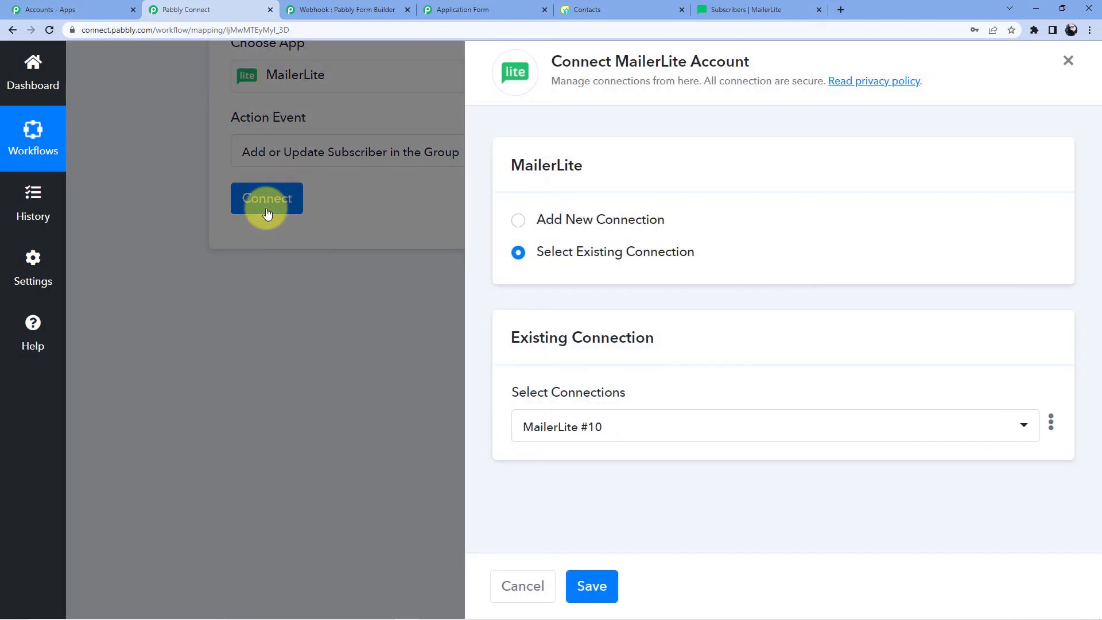
pyautogui.click(582, 218)
pyautogui.scroll(-1, 591, 405)
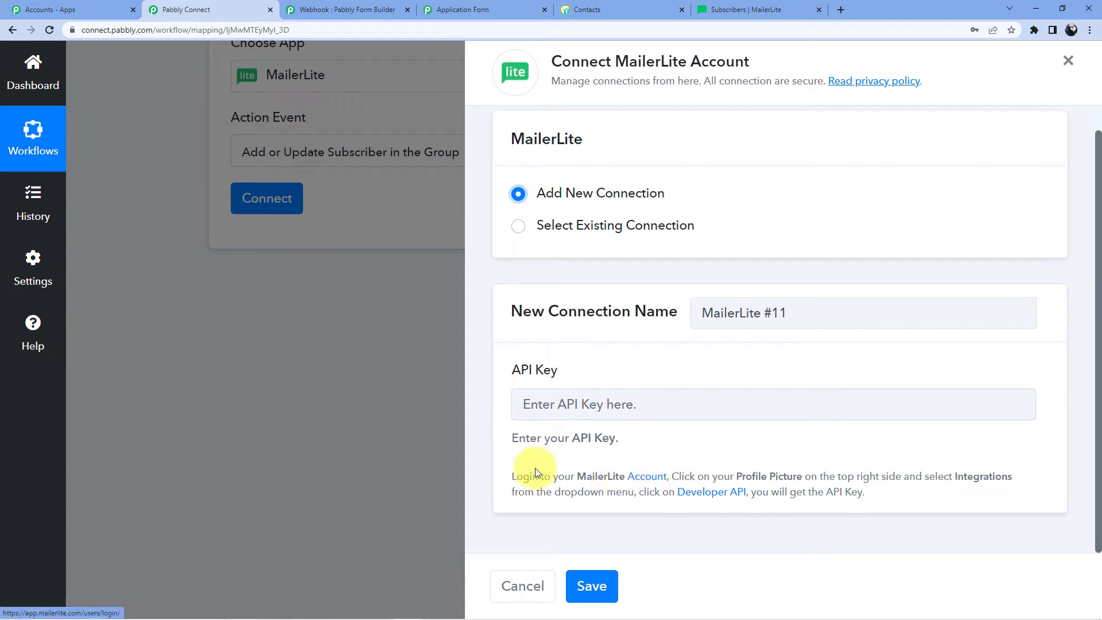
pyautogui.moveTo(503, 472); pyautogui.dragTo(884, 503)
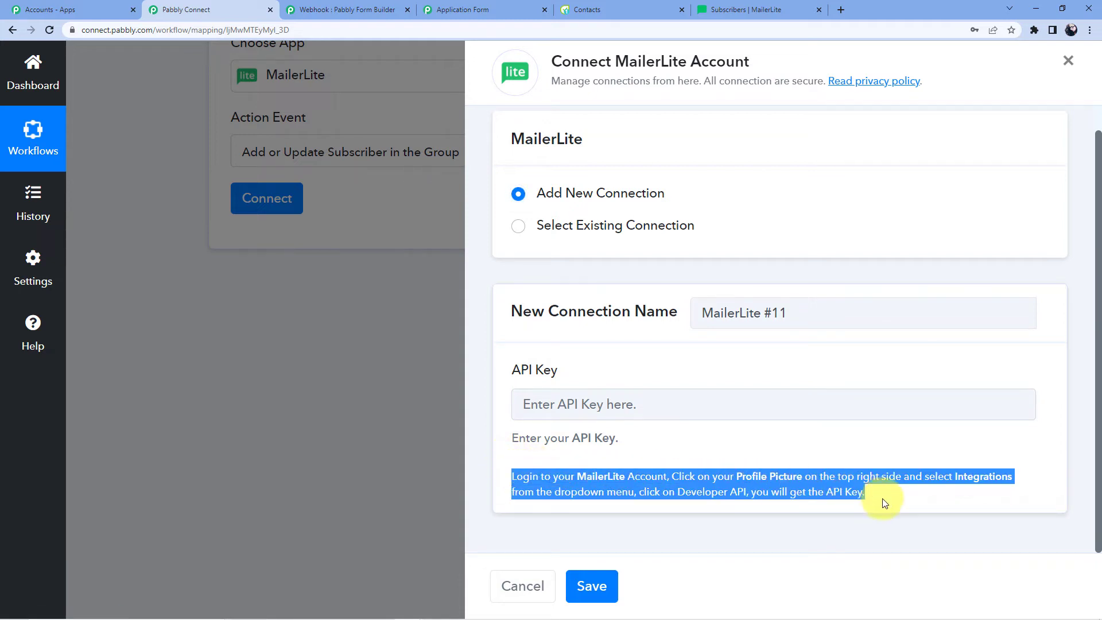
pyautogui.click(780, 521)
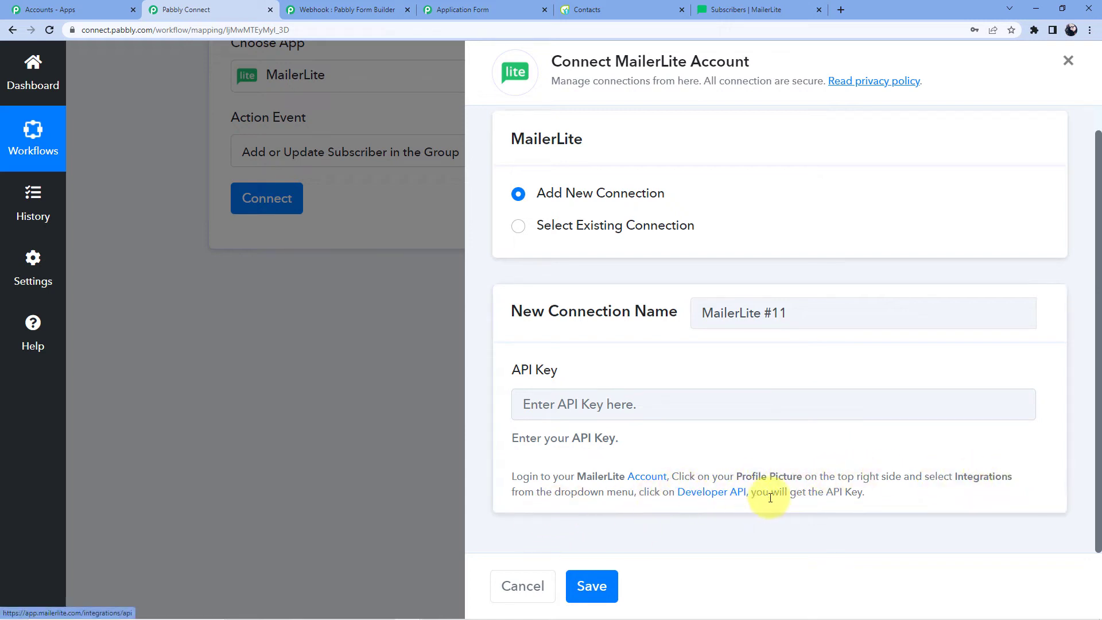
pyautogui.click(766, 7)
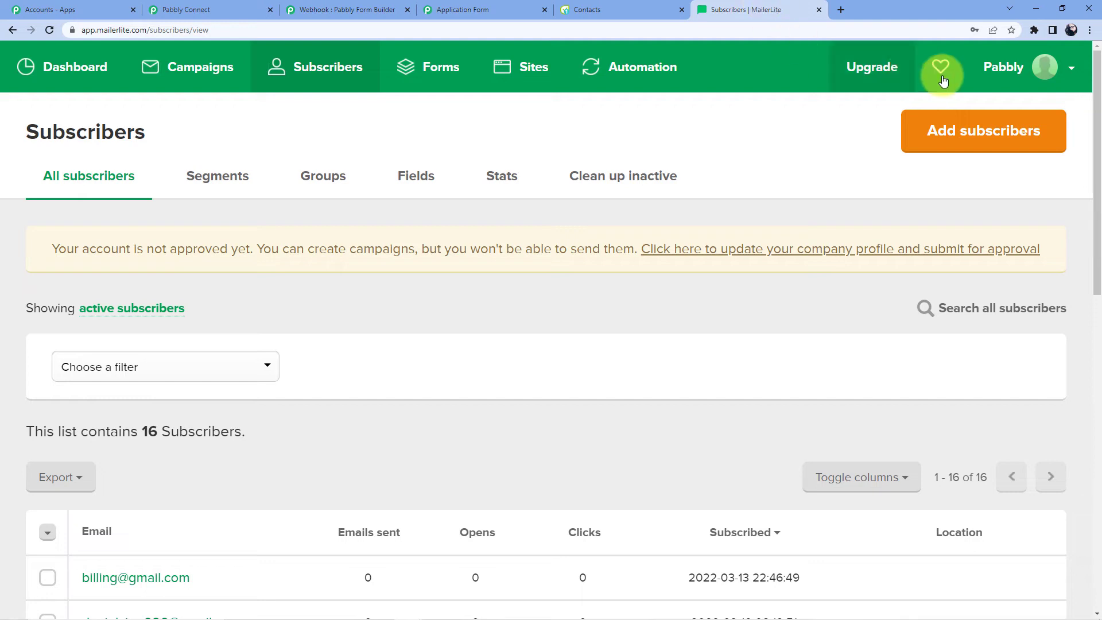
# - Copy the Developer API key from MailerLite Integrations and return to Pabbly's API Key field
pyautogui.click(1059, 61)
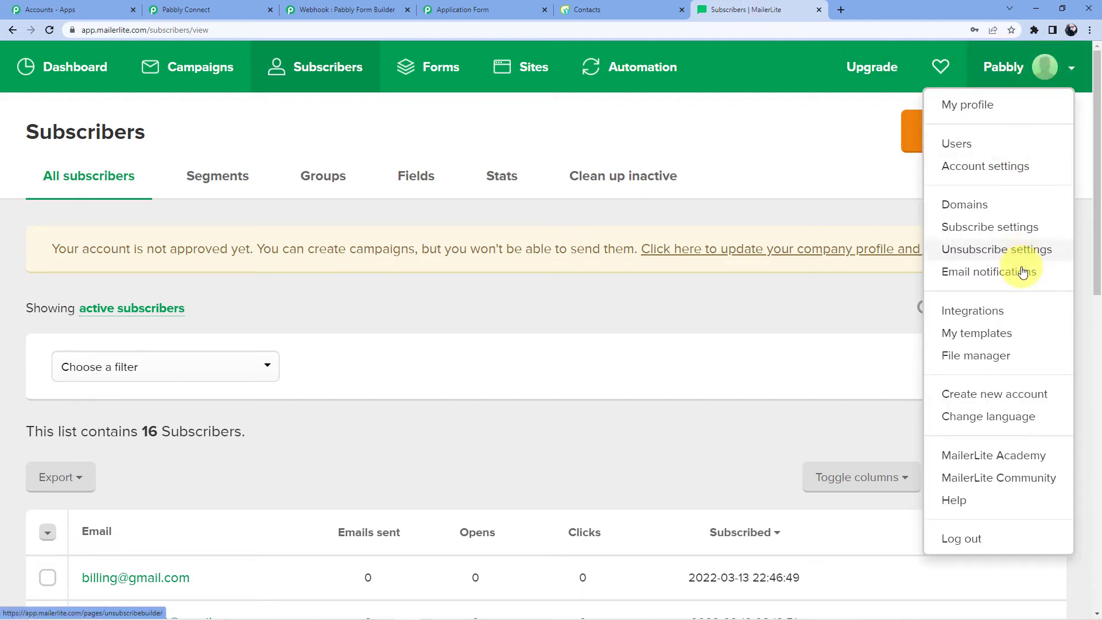
pyautogui.click(976, 313)
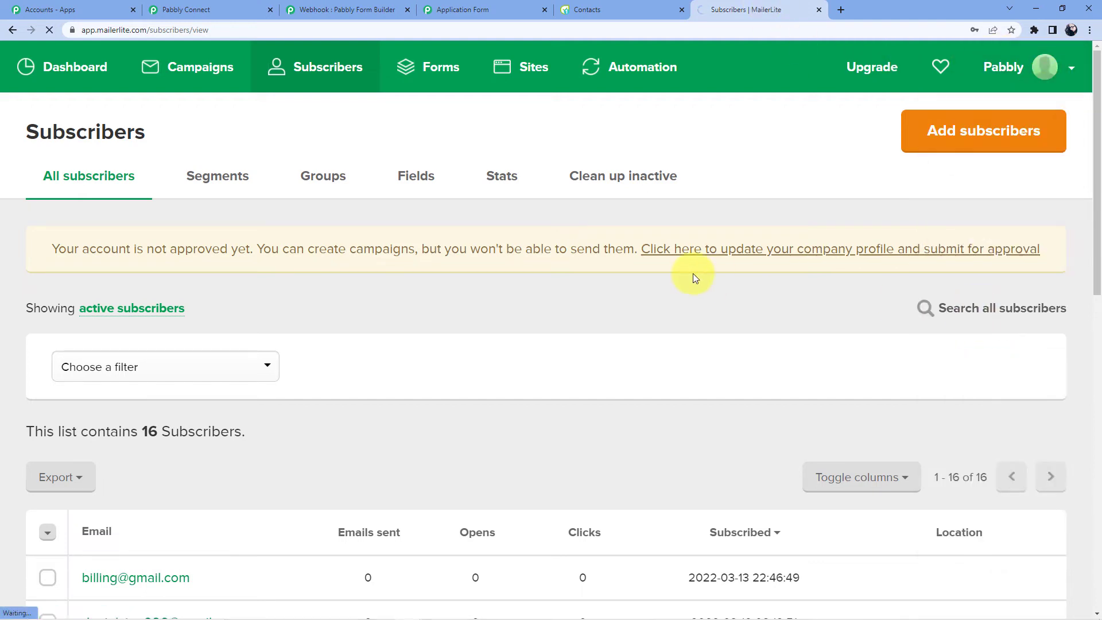
pyautogui.scroll(-4, 176, 303)
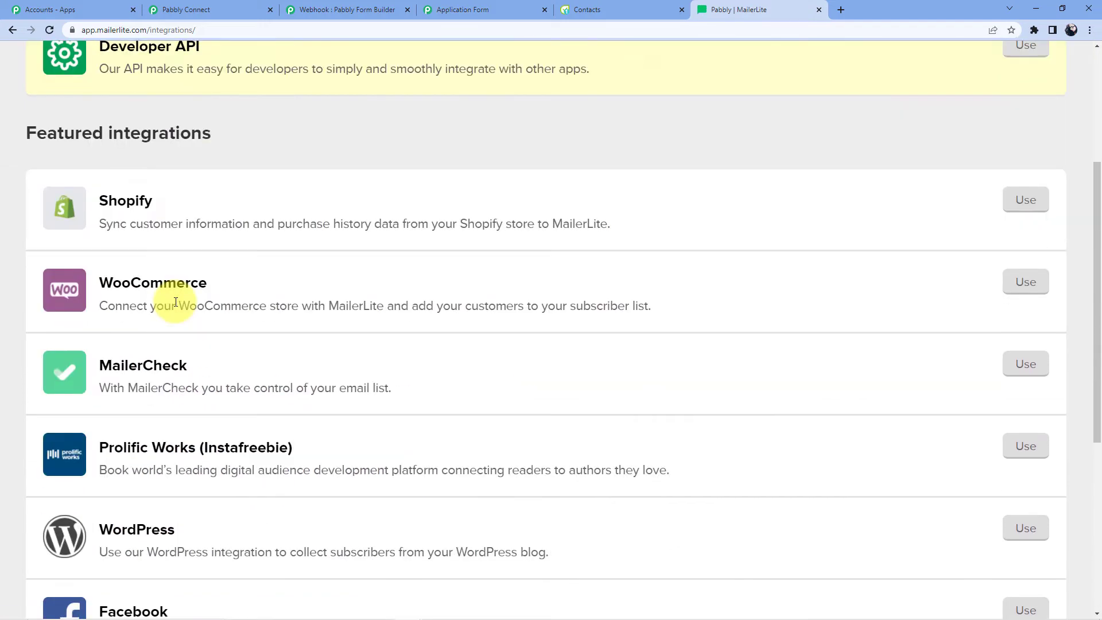
pyautogui.scroll(-5, 176, 303)
pyautogui.scroll(8, 635, 415)
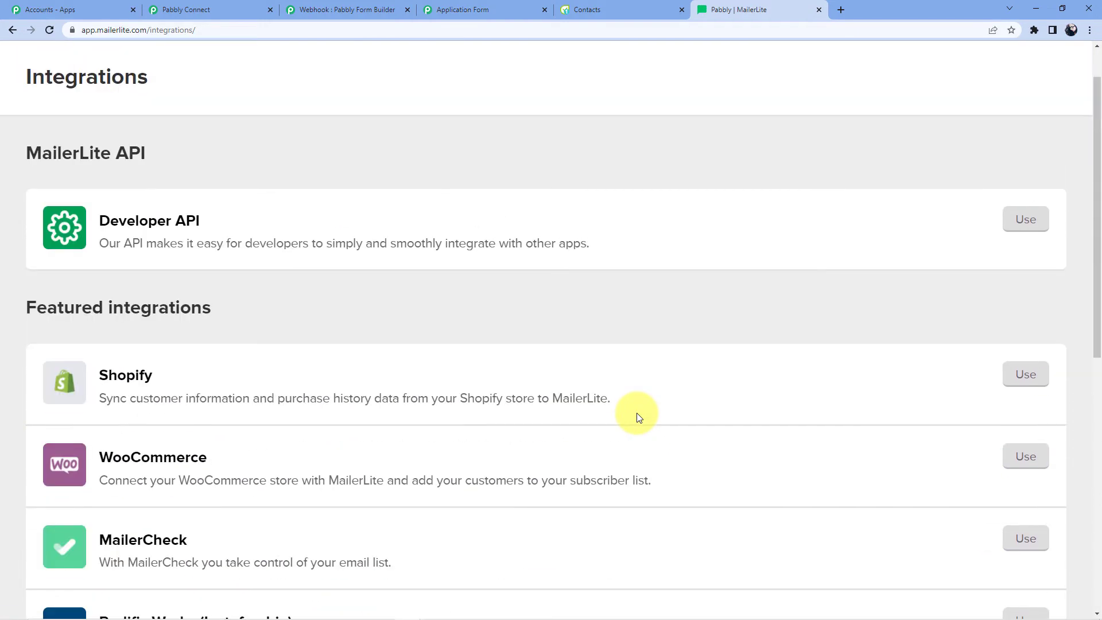
pyautogui.click(1022, 218)
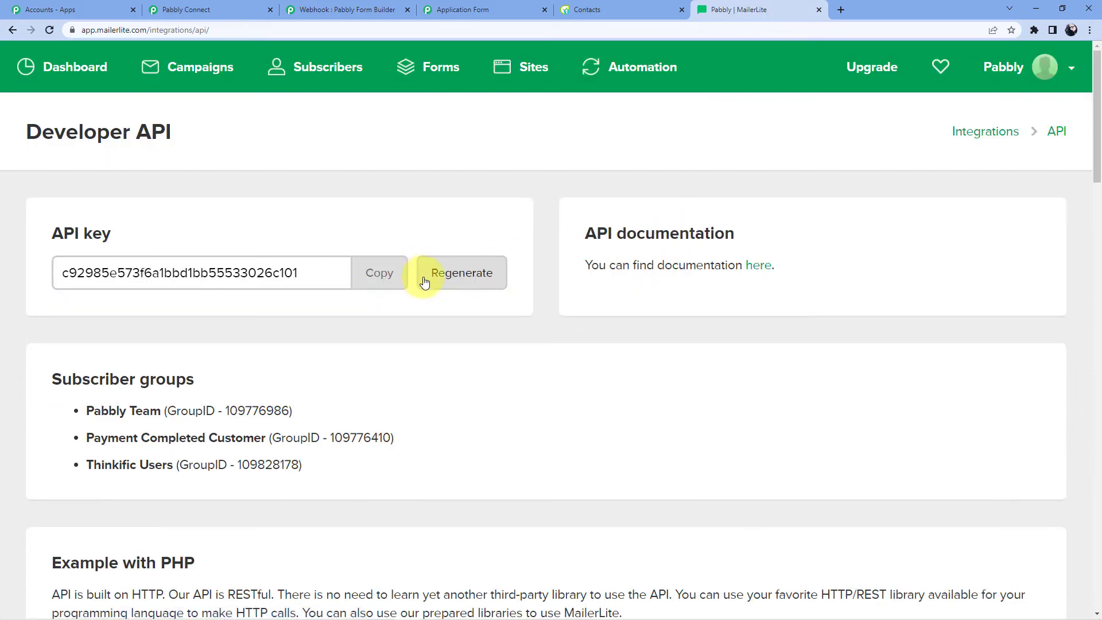
pyautogui.click(374, 277)
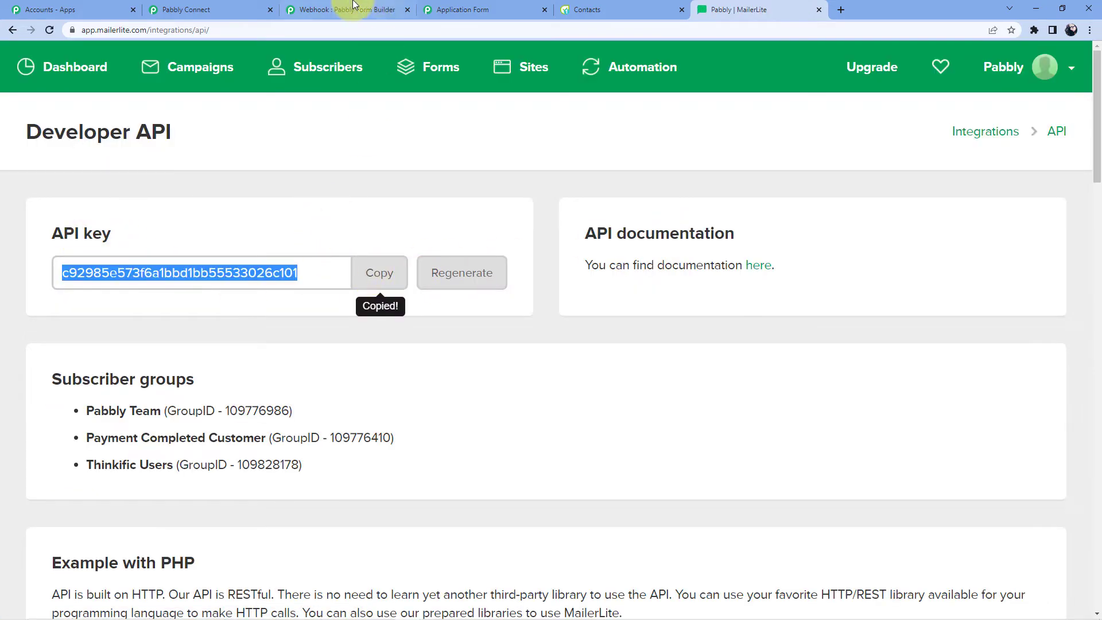
pyautogui.click(190, 9)
pyautogui.click(526, 403)
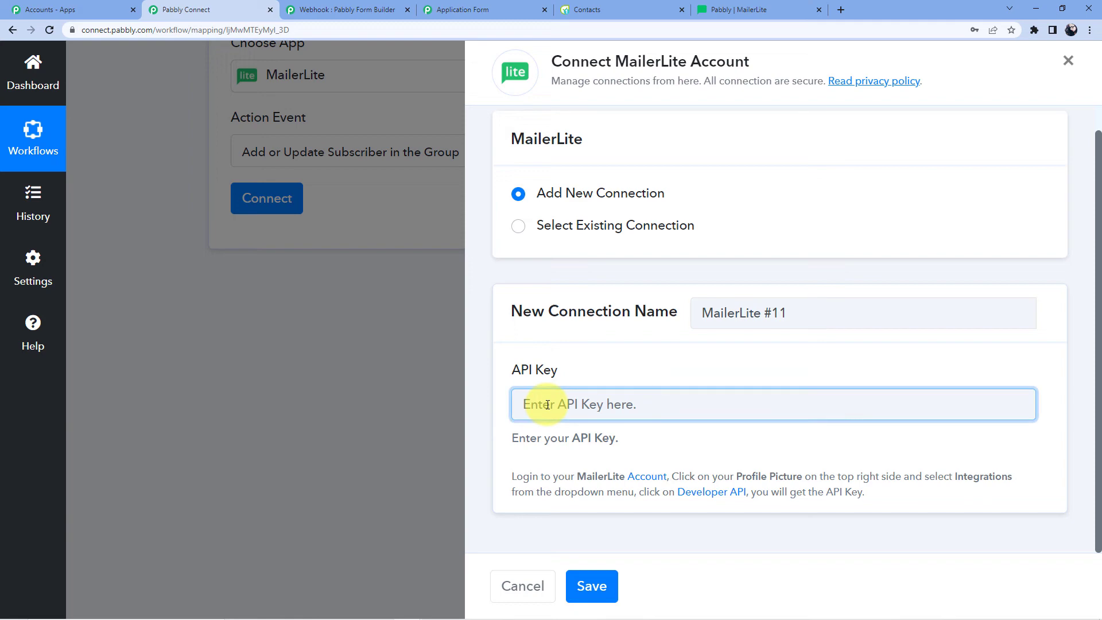
# - Save the MailerLite connection with the pasted API key and choose the Pabbly Team group
pyautogui.hotkey('ctrl', 'v')
pyautogui.click(591, 584)
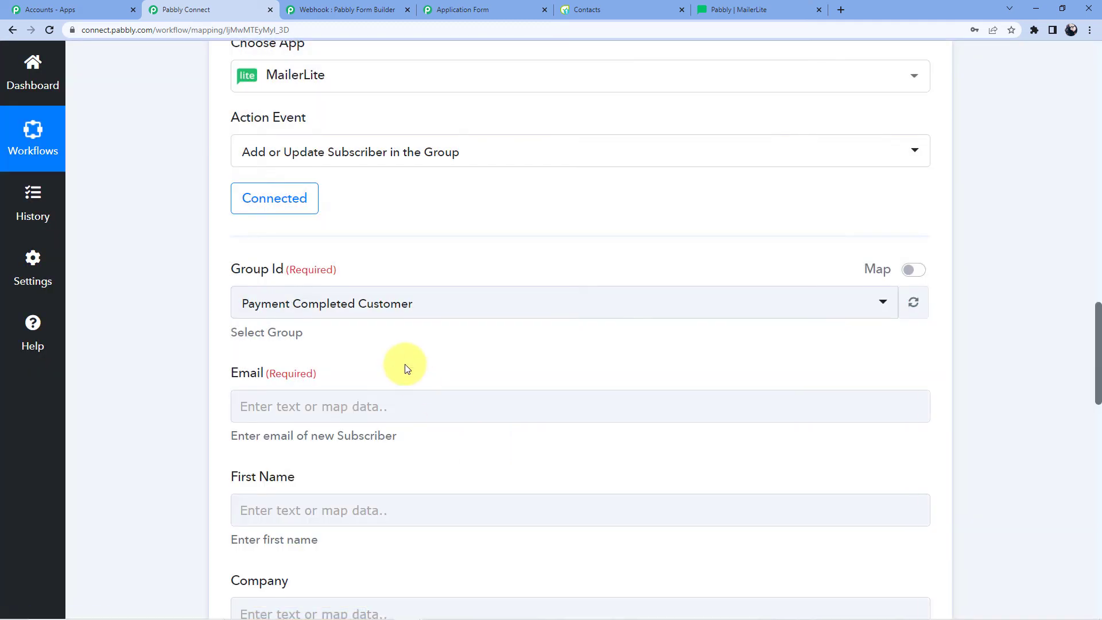
pyautogui.scroll(-1, 405, 364)
pyautogui.click(352, 258)
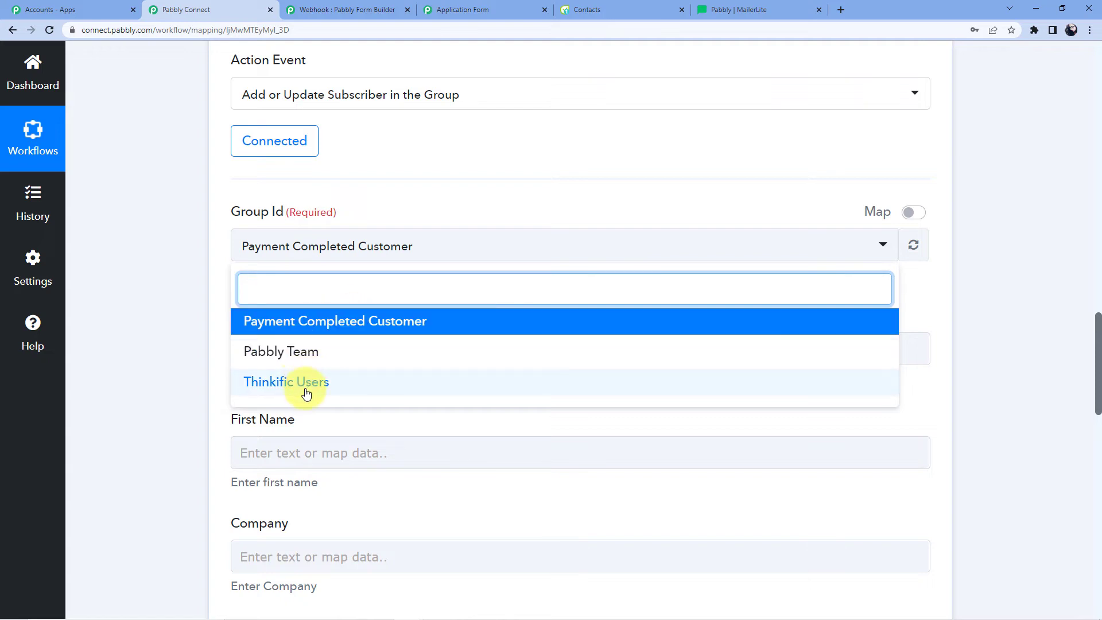
pyautogui.click(299, 352)
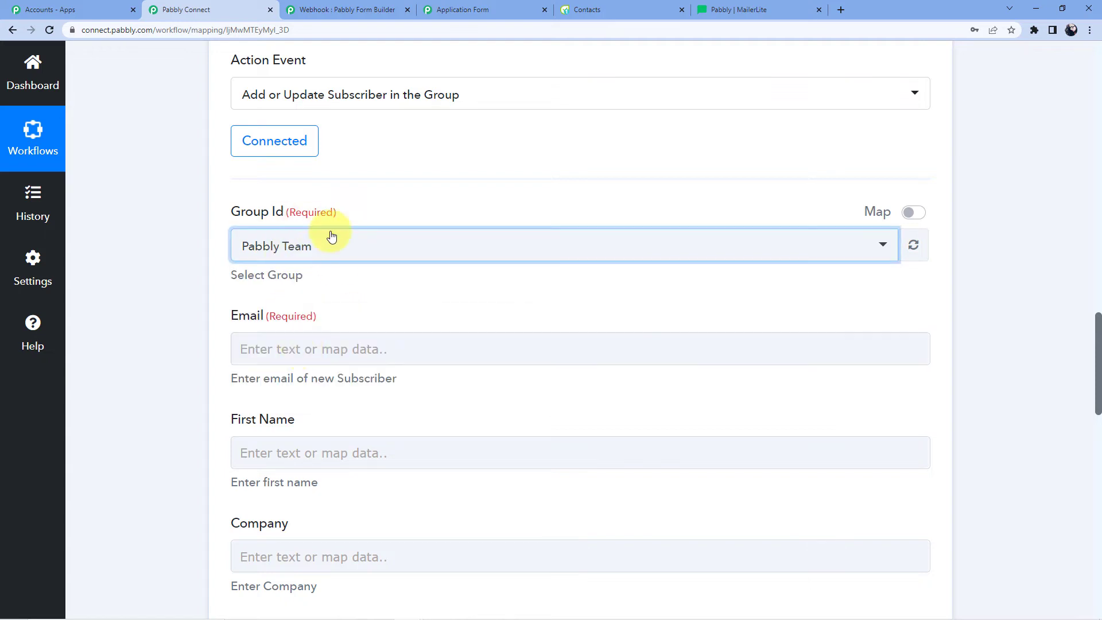
# - Map the form submission's Email into the MailerLite Email field
pyautogui.scroll(-3, 403, 187)
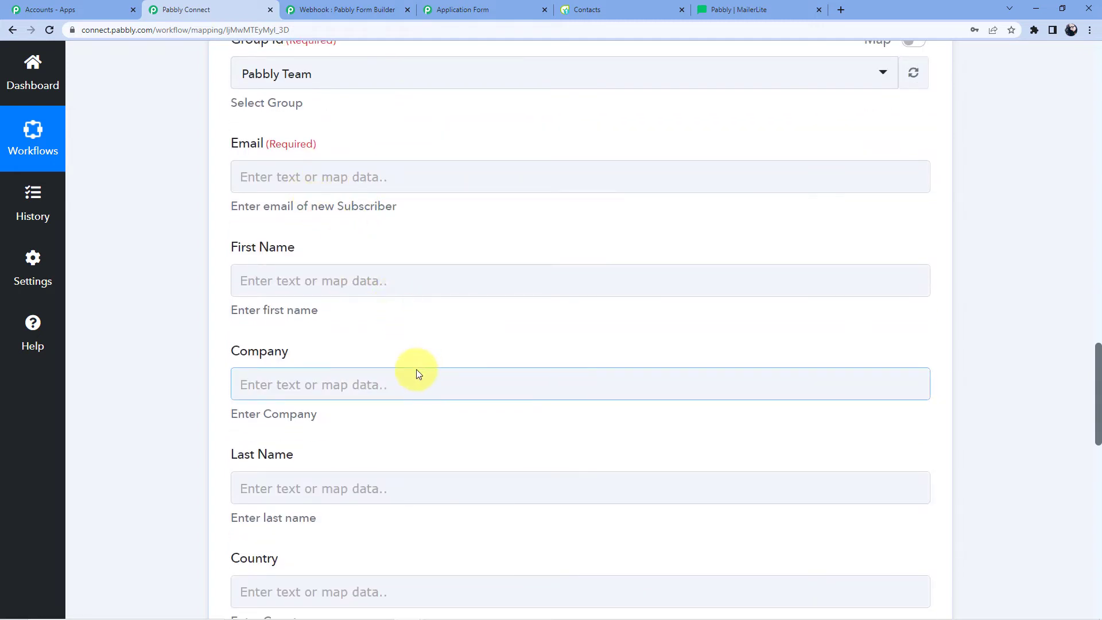
pyautogui.scroll(10, 456, 413)
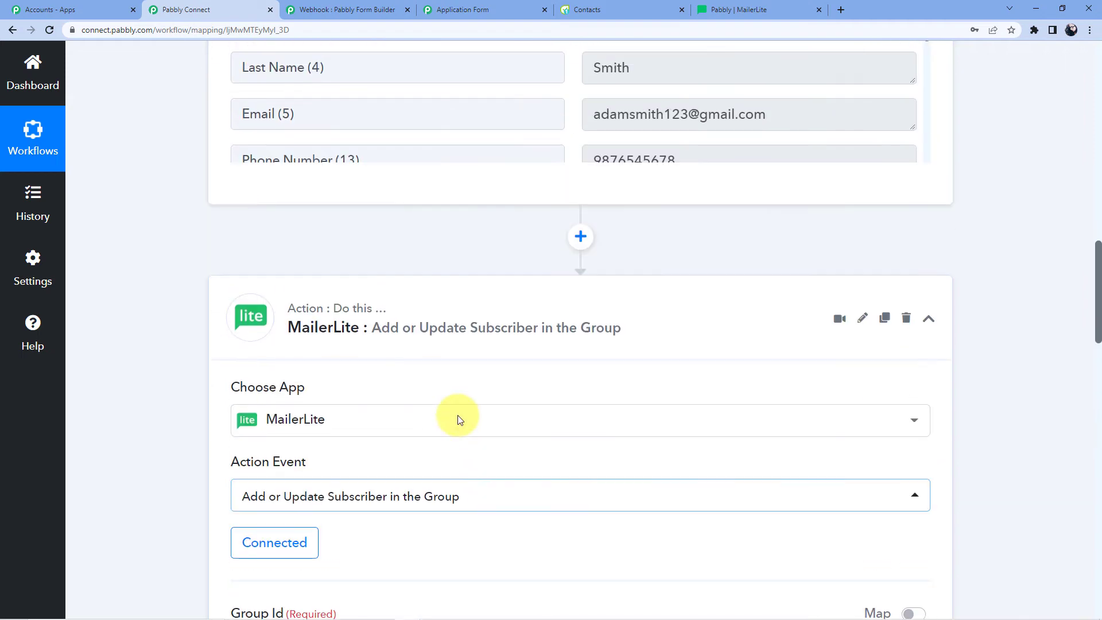
pyautogui.scroll(10, 459, 419)
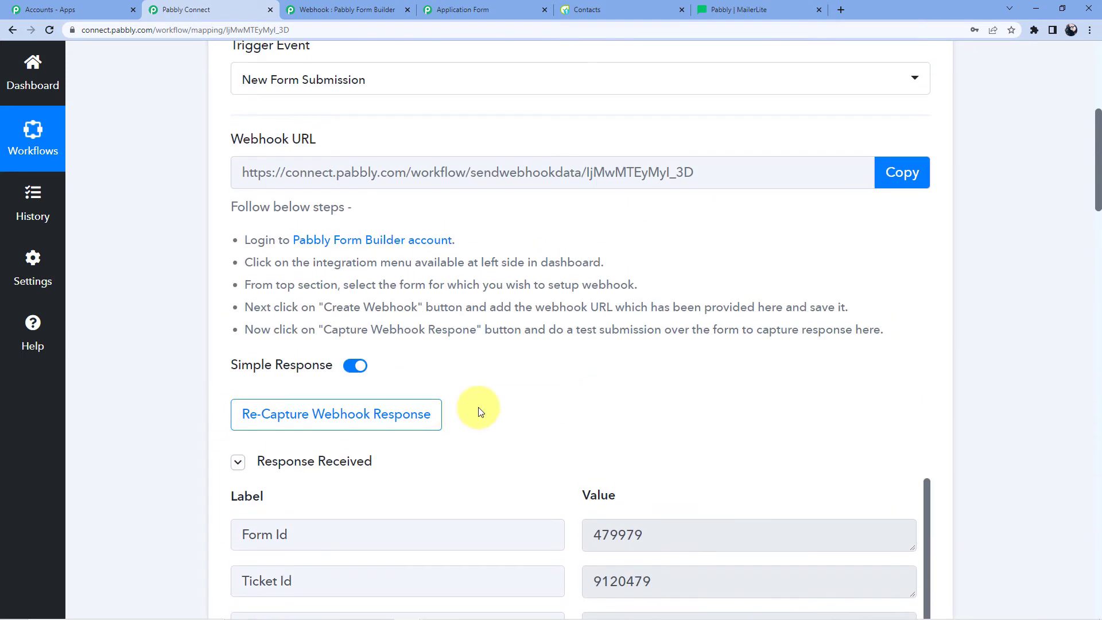
pyautogui.scroll(-10, 480, 410)
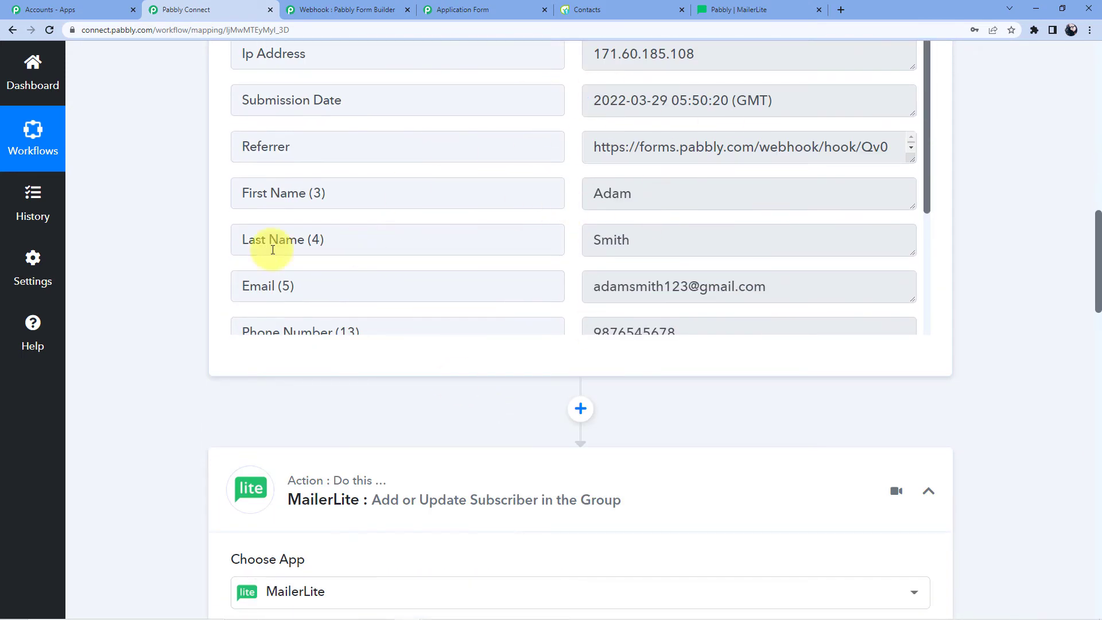
pyautogui.scroll(-14, 118, 268)
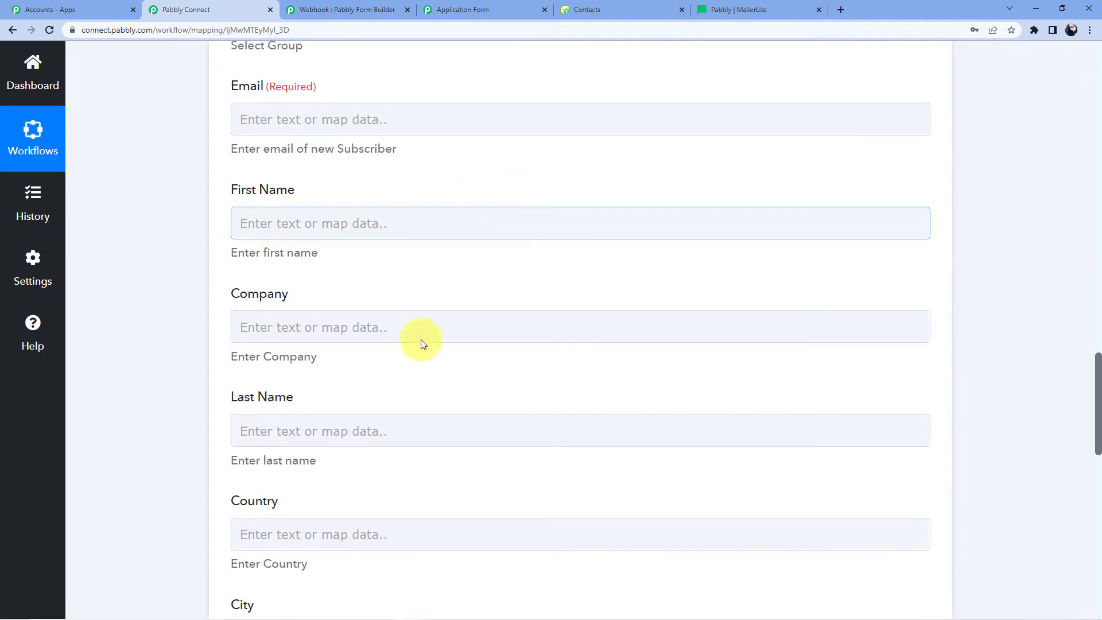
pyautogui.scroll(3, 344, 146)
pyautogui.click(312, 276)
pyautogui.scroll(-3, 322, 275)
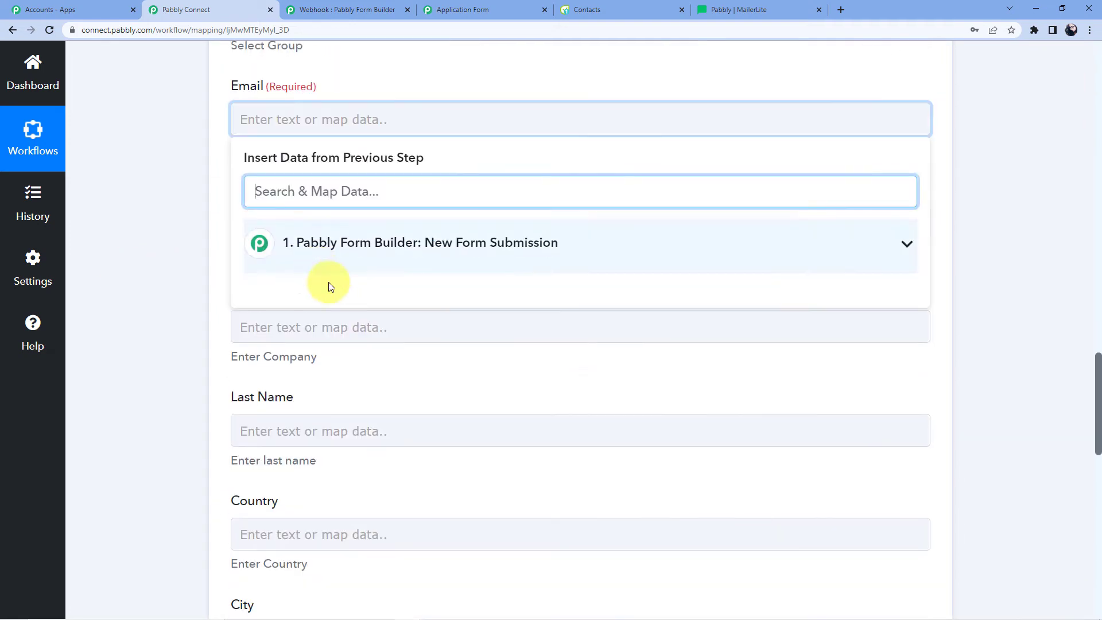
pyautogui.click(335, 244)
pyautogui.scroll(-3, 349, 273)
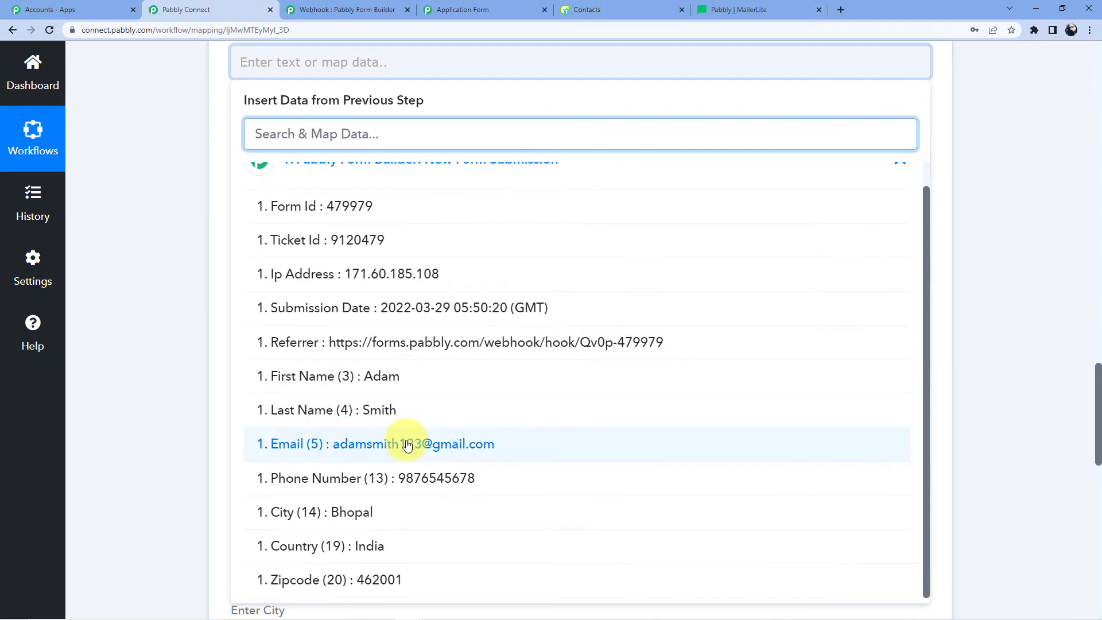
pyautogui.click(406, 442)
pyautogui.click(172, 215)
# - Map the form's First Name and Last Name into the matching fields, leaving Company empty
pyautogui.scroll(2, 250, 277)
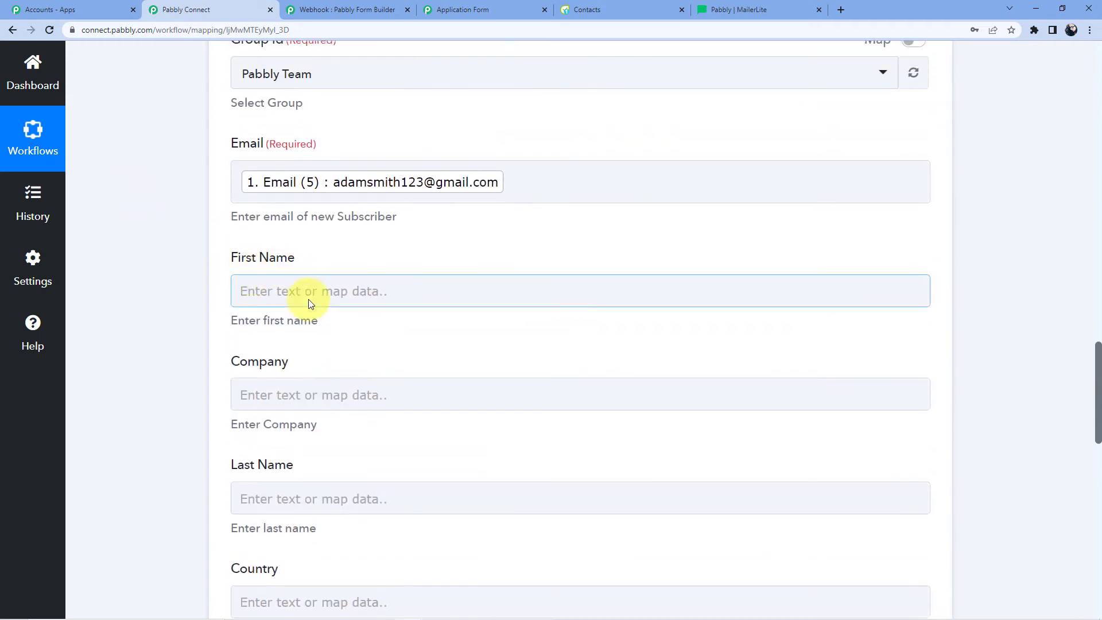
pyautogui.click(277, 290)
pyautogui.scroll(-2, 337, 308)
pyautogui.click(338, 303)
pyautogui.scroll(-1, 373, 320)
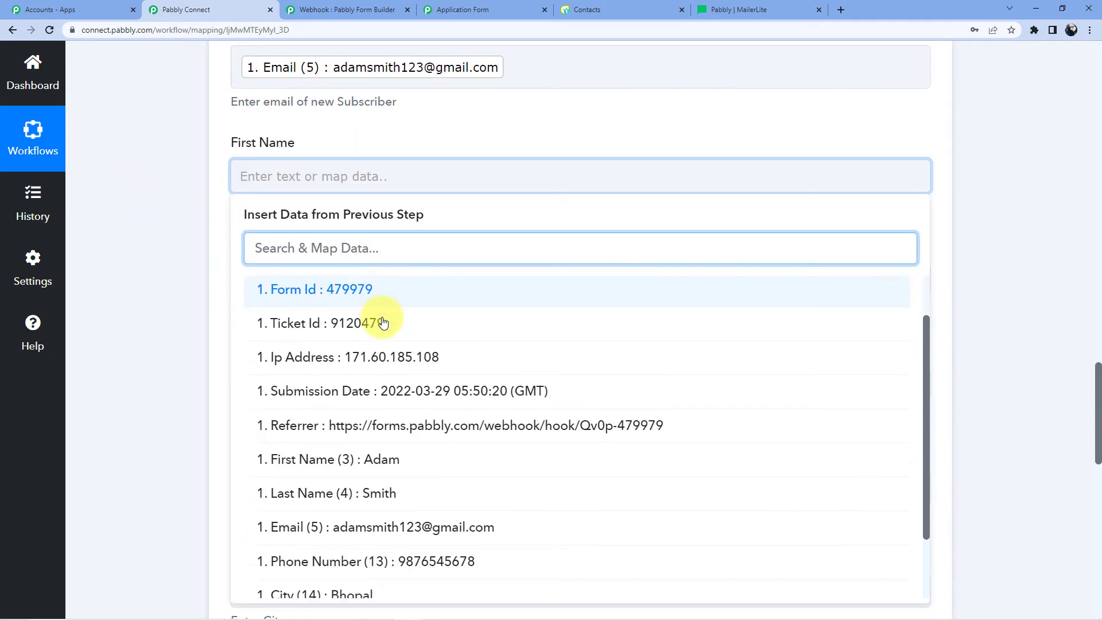
pyautogui.click(387, 457)
pyautogui.click(314, 285)
pyautogui.scroll(-1, 356, 241)
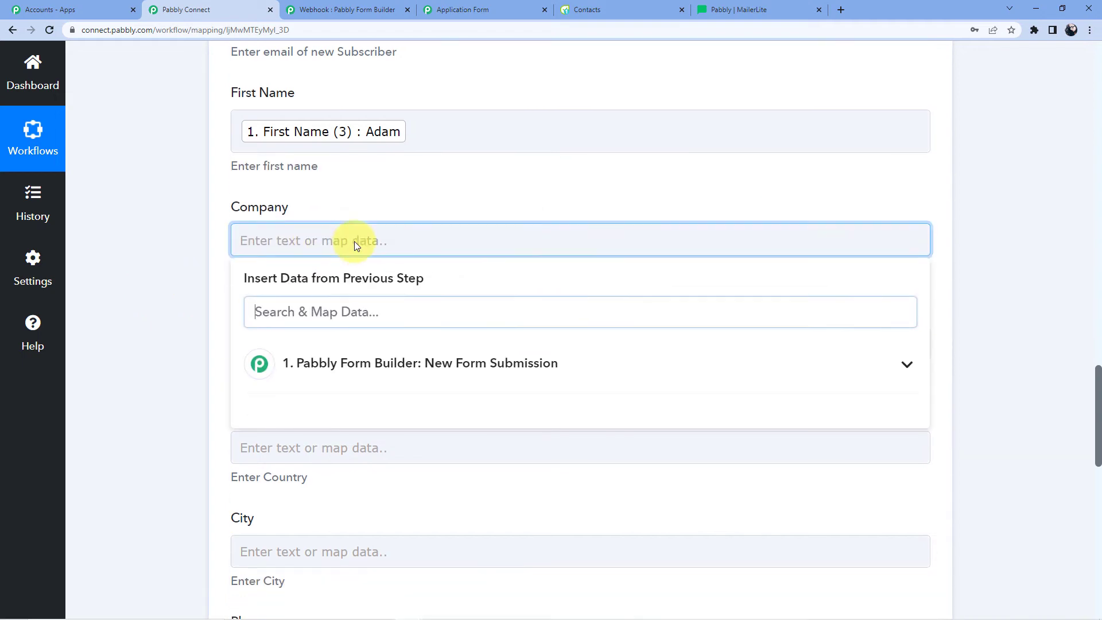
pyautogui.click(377, 165)
pyautogui.scroll(-3, 361, 165)
pyautogui.click(325, 165)
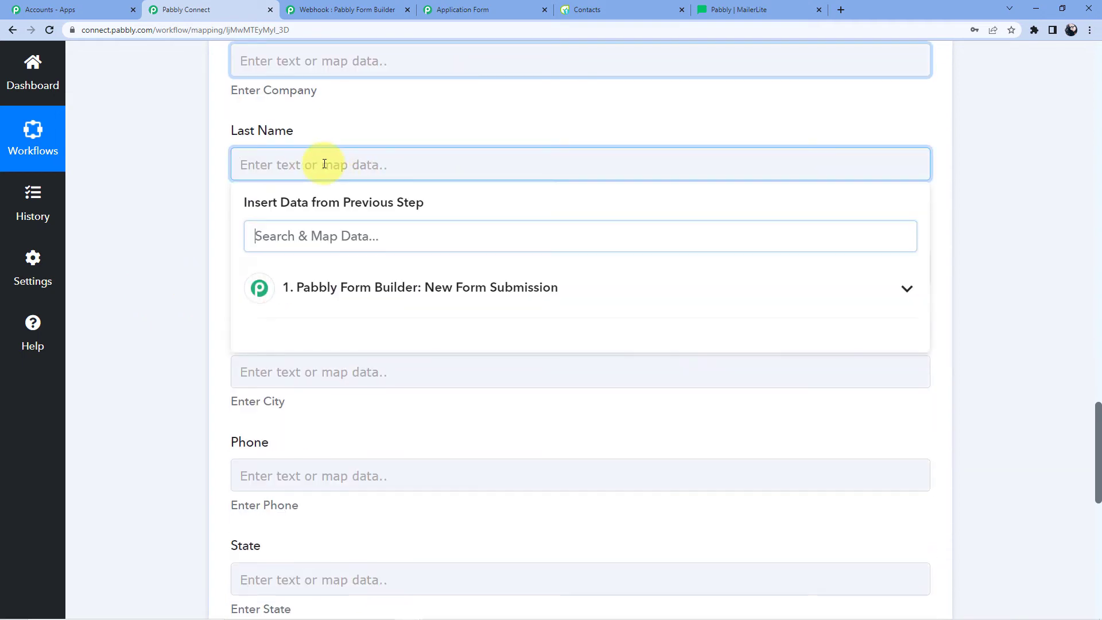
pyautogui.click(345, 288)
pyautogui.scroll(-2, 379, 356)
pyautogui.click(387, 410)
# - Map the form's Country and City into the Country and City fields
pyautogui.scroll(-3, 126, 222)
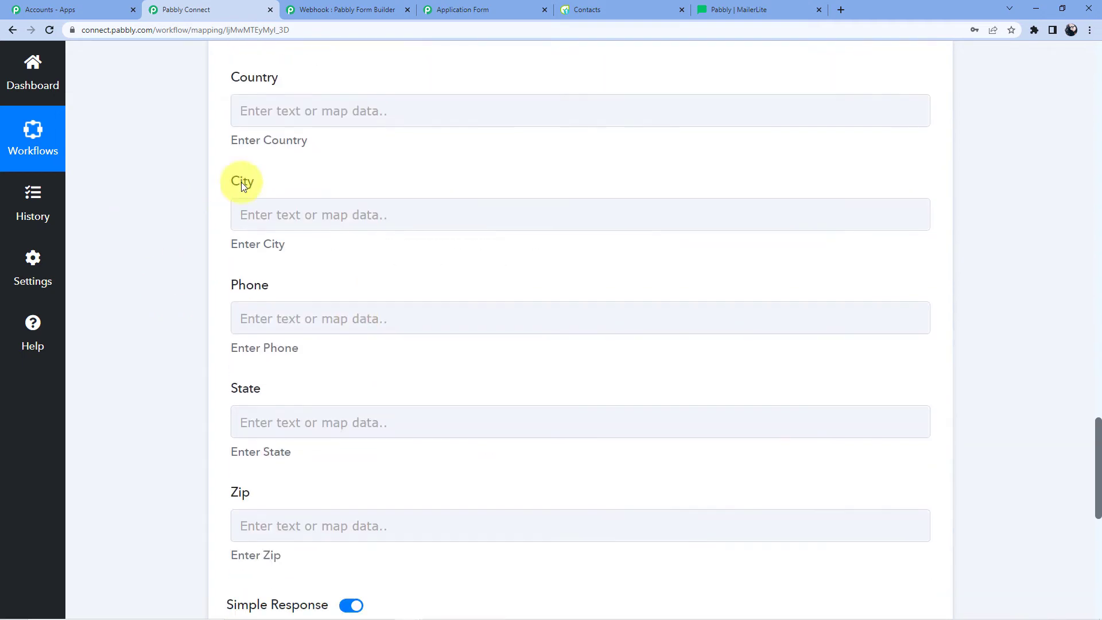
pyautogui.click(283, 108)
pyautogui.click(333, 215)
pyautogui.scroll(-2, 367, 325)
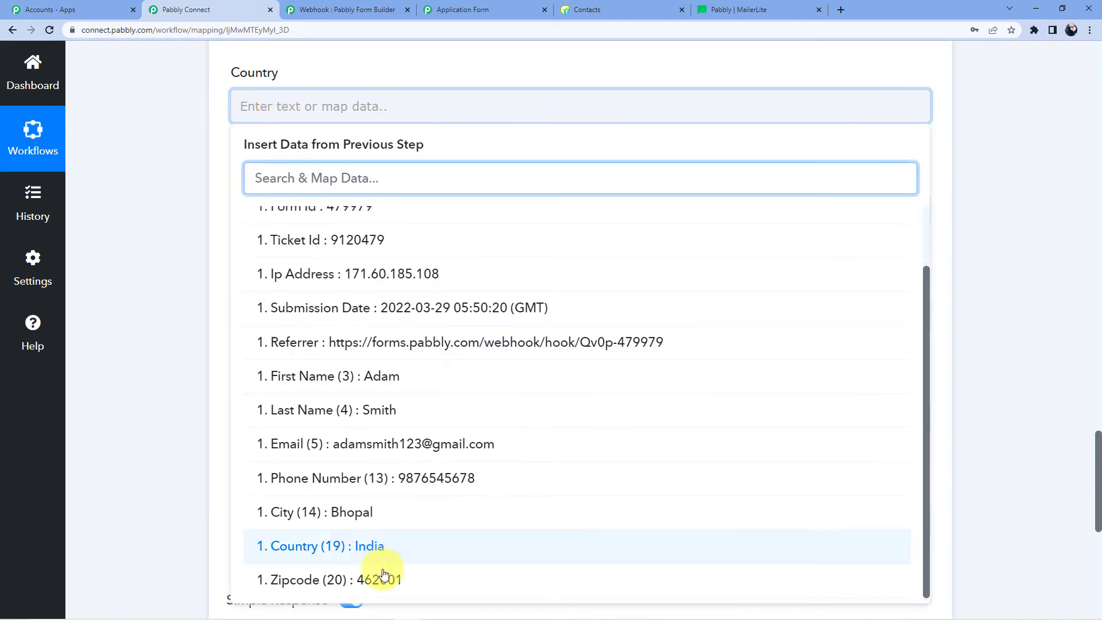
pyautogui.click(376, 548)
pyautogui.click(298, 232)
pyautogui.scroll(-4, 298, 232)
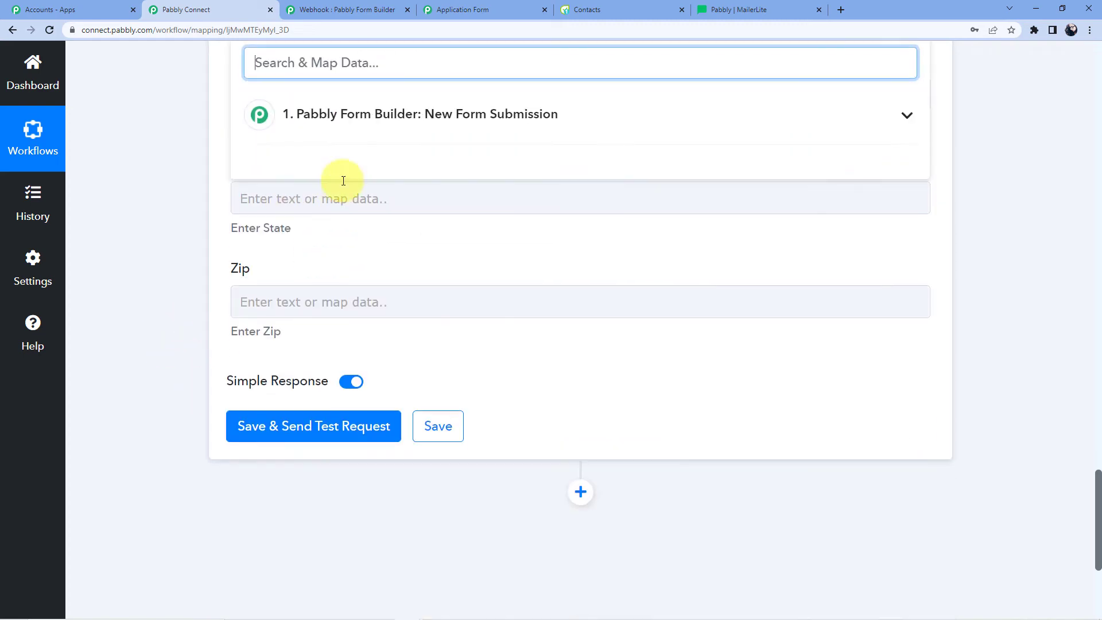
pyautogui.click(356, 114)
pyautogui.click(369, 477)
pyautogui.click(167, 258)
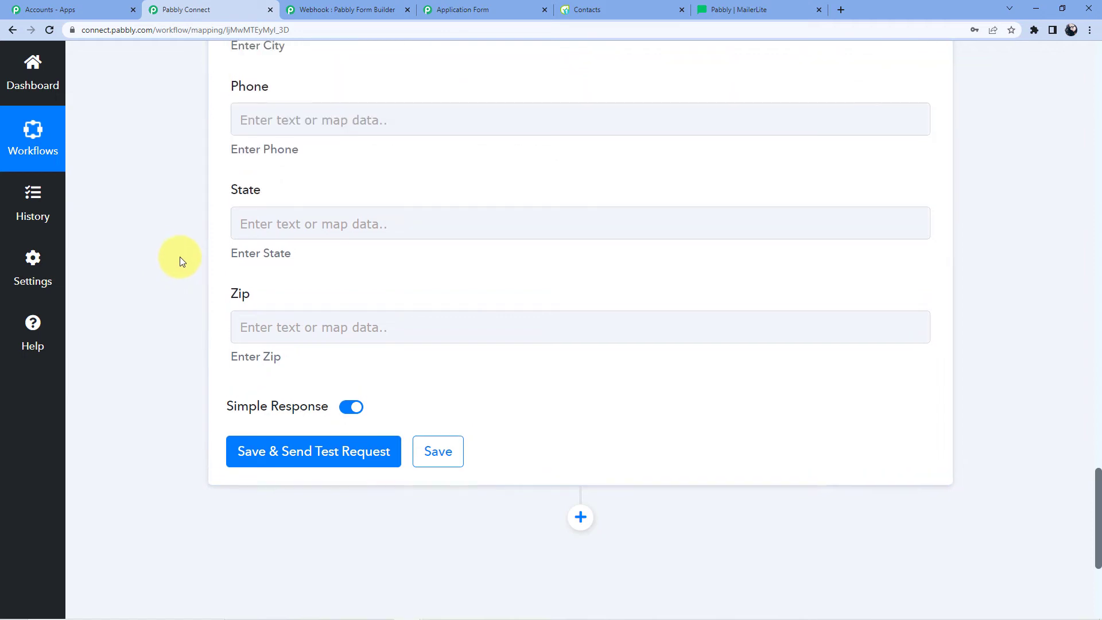
pyautogui.scroll(4, 277, 300)
# - Map Phone Number (13) into Phone and Zipcode (20) into Zip, leaving State empty
pyautogui.click(266, 344)
pyautogui.scroll(-3, 327, 229)
pyautogui.click(344, 221)
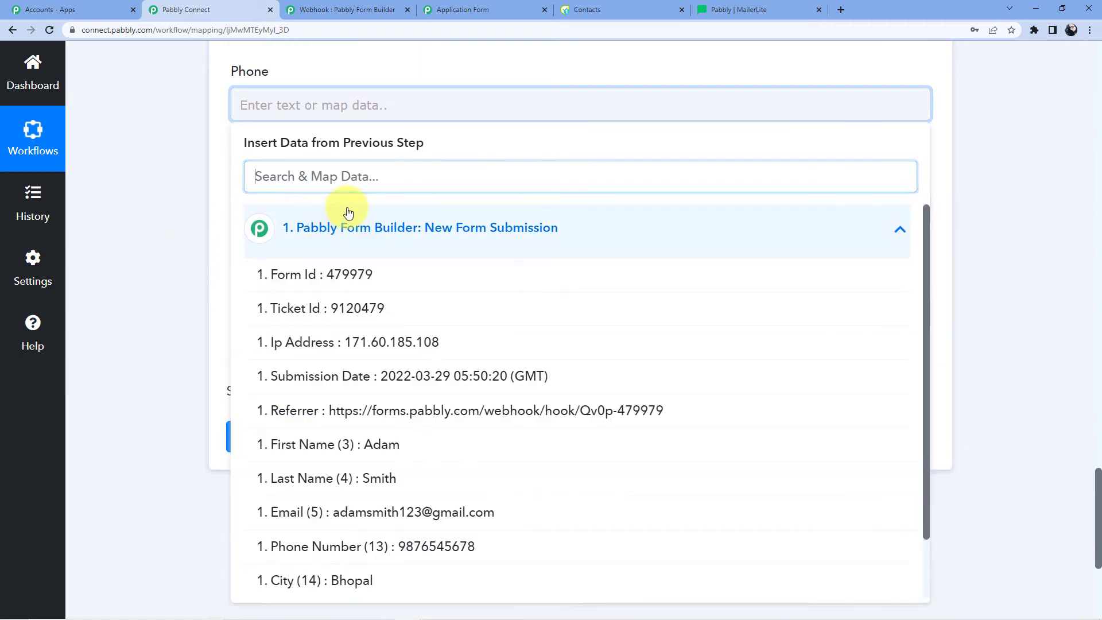
pyautogui.scroll(-2, 282, 321)
pyautogui.click(423, 485)
pyautogui.click(136, 253)
pyautogui.click(244, 228)
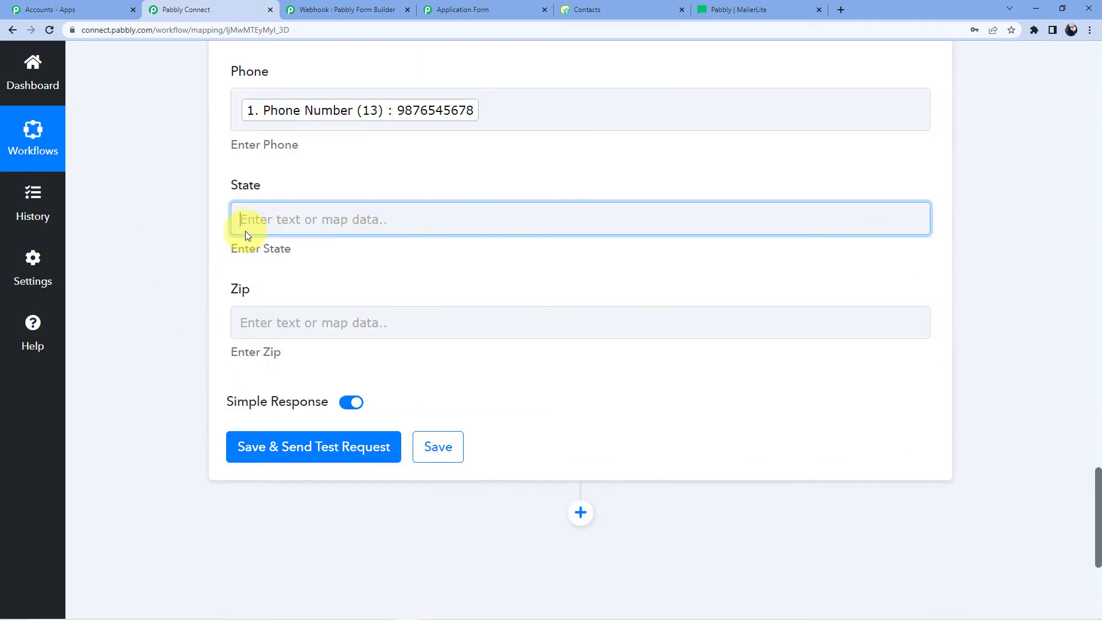
pyautogui.click(292, 171)
pyautogui.scroll(-2, 305, 221)
pyautogui.click(272, 200)
pyautogui.scroll(-2, 344, 293)
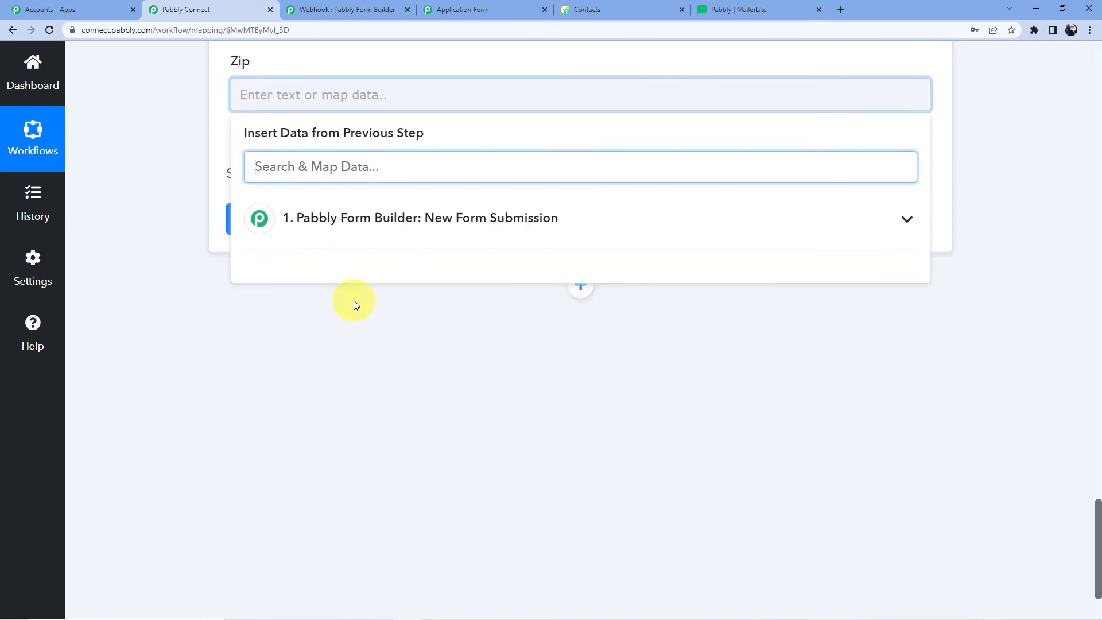
pyautogui.click(362, 221)
pyautogui.scroll(-1, 373, 516)
pyautogui.click(380, 578)
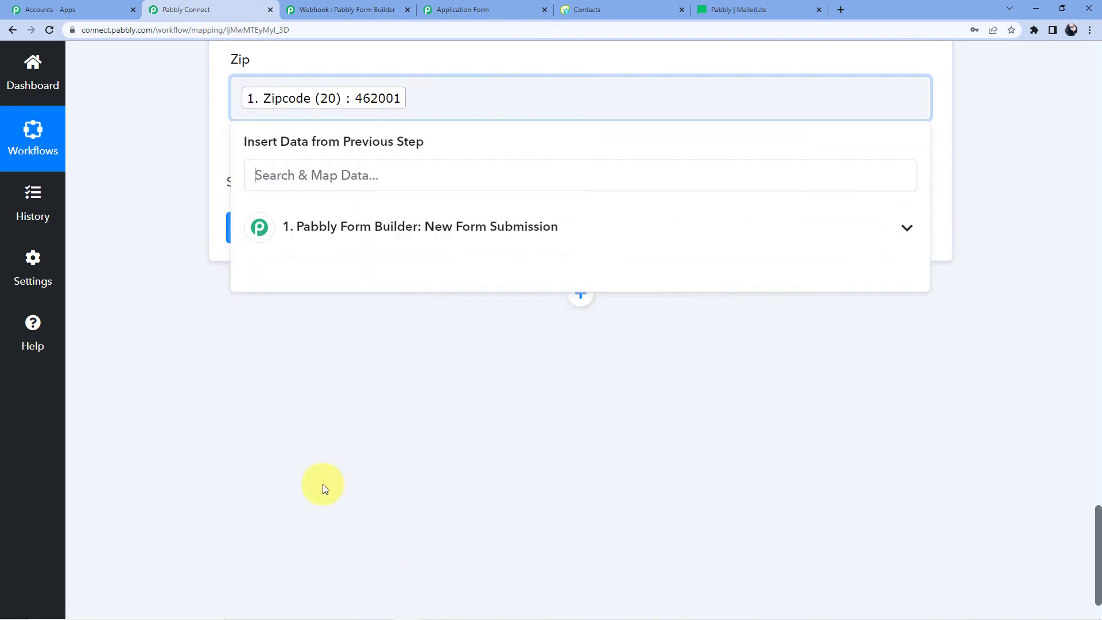
pyautogui.click(253, 283)
# - Save the MailerLite step and send a test request
pyautogui.scroll(5, 287, 321)
pyautogui.scroll(10, 402, 224)
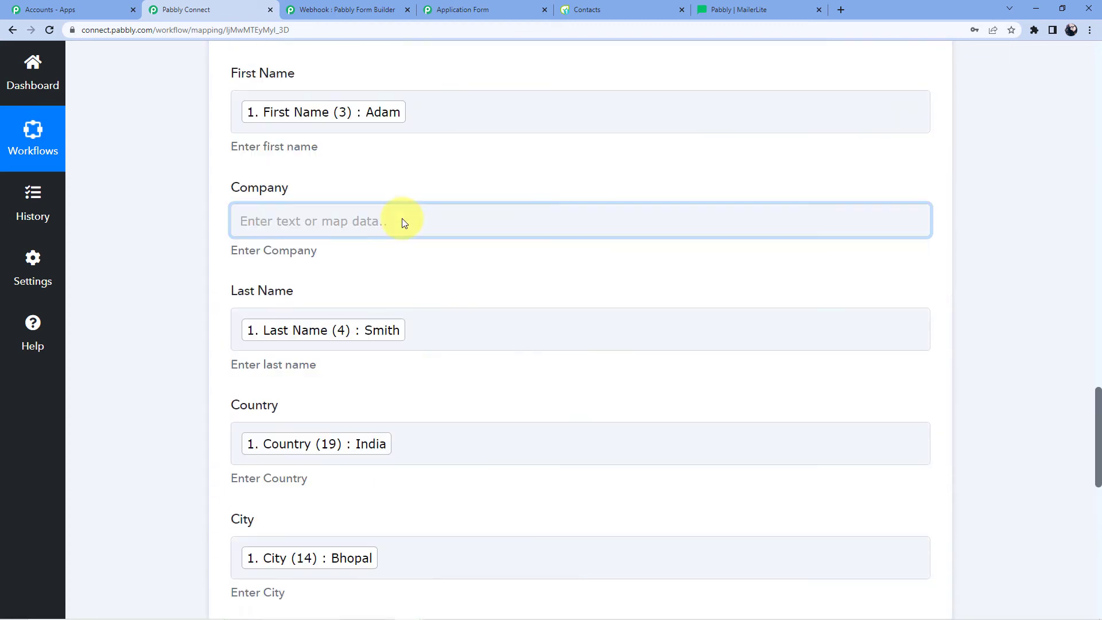
pyautogui.scroll(-15, 402, 223)
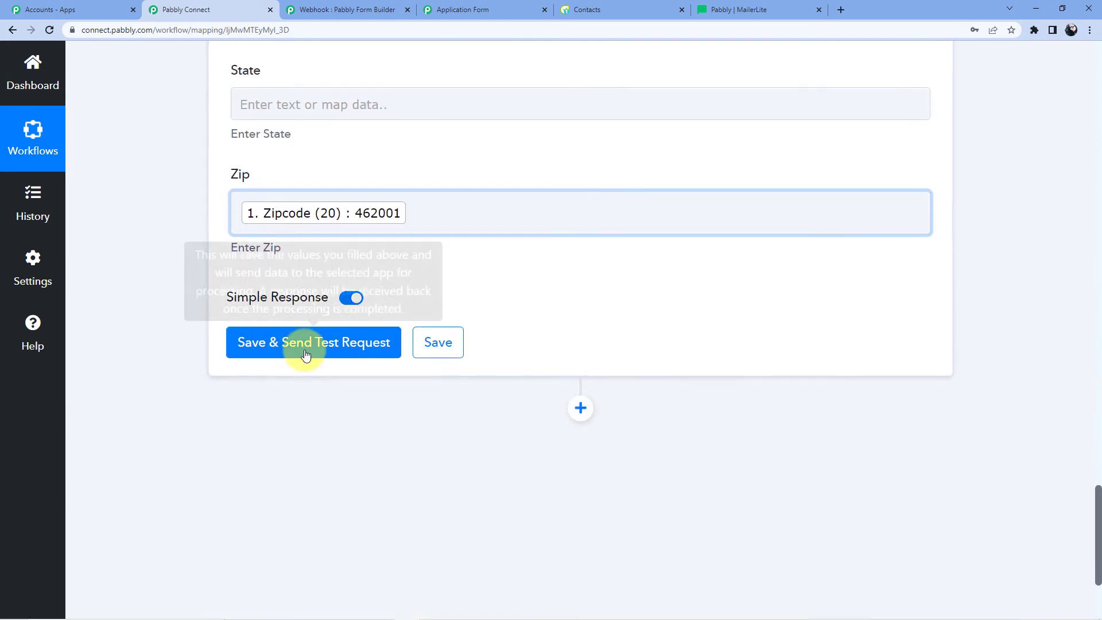
pyautogui.click(306, 355)
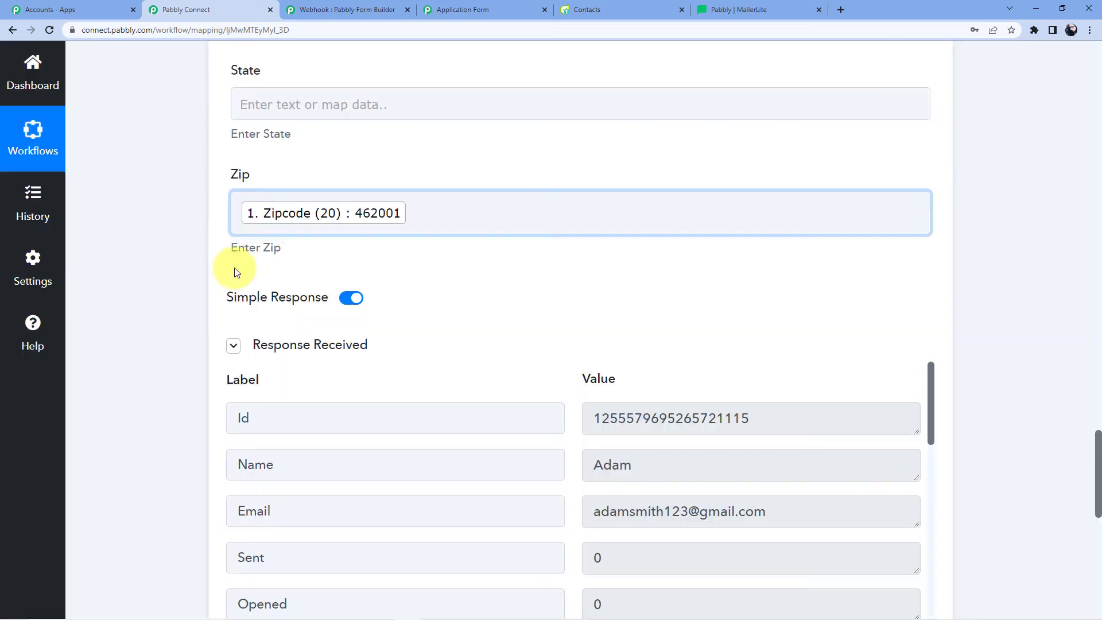
# - Review the test response's subscriber id, name and e-mail, then switch to the MailerLite tab
pyautogui.scroll(-3, 448, 423)
pyautogui.scroll(3, 503, 431)
pyautogui.scroll(-3, 1077, 271)
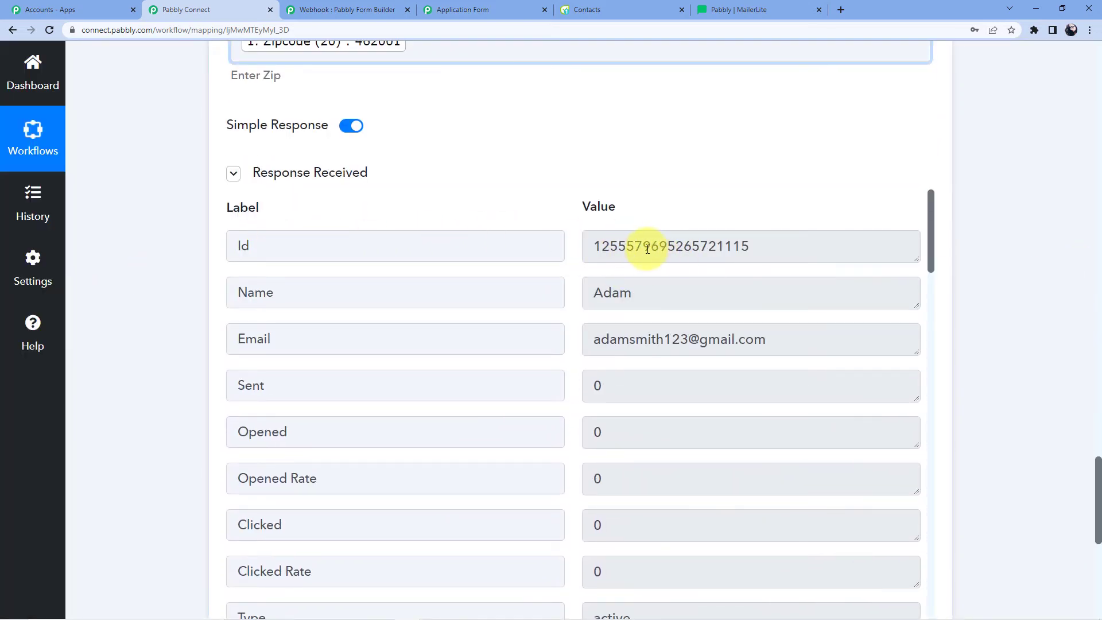
pyautogui.click(740, 6)
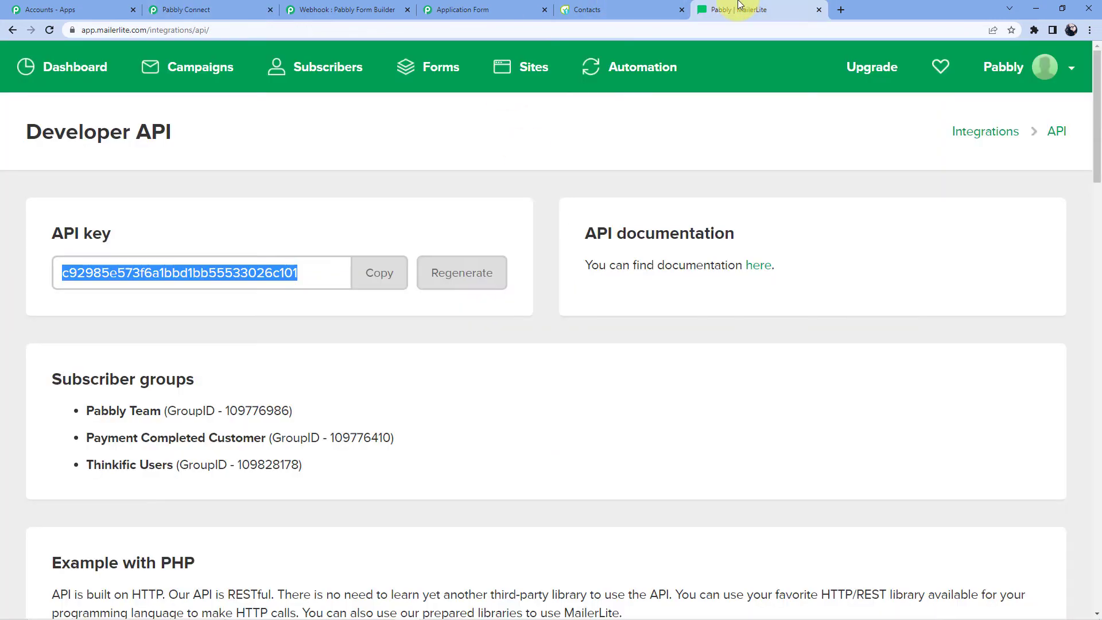
# - Check that MailerLite's subscriber list shows 17 subscribers with the test submission on top
pyautogui.click(64, 67)
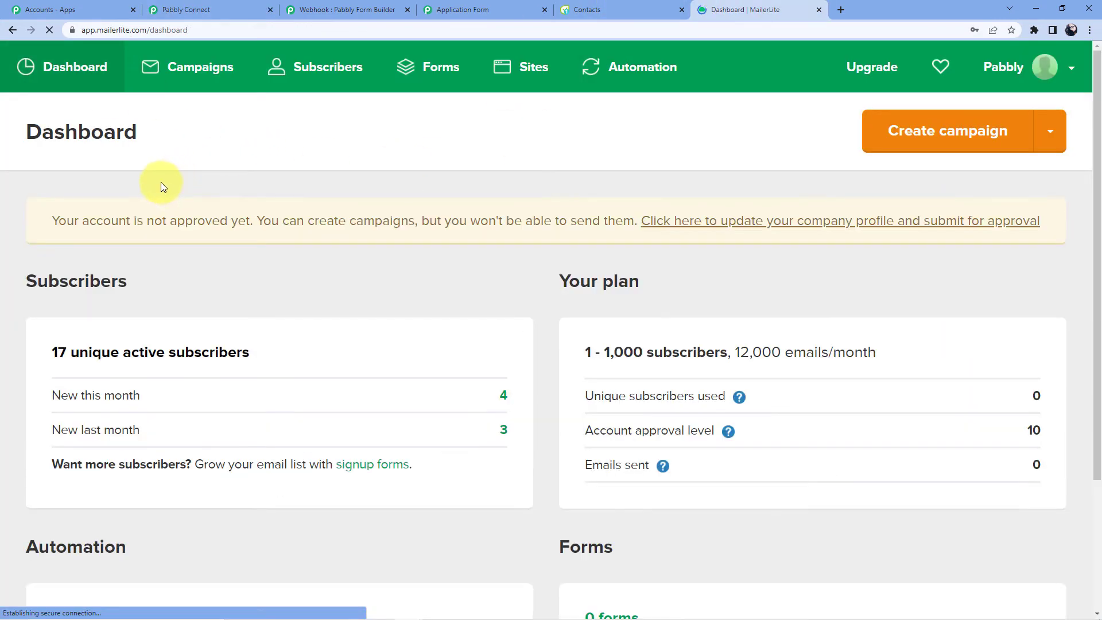
pyautogui.scroll(-3, 143, 178)
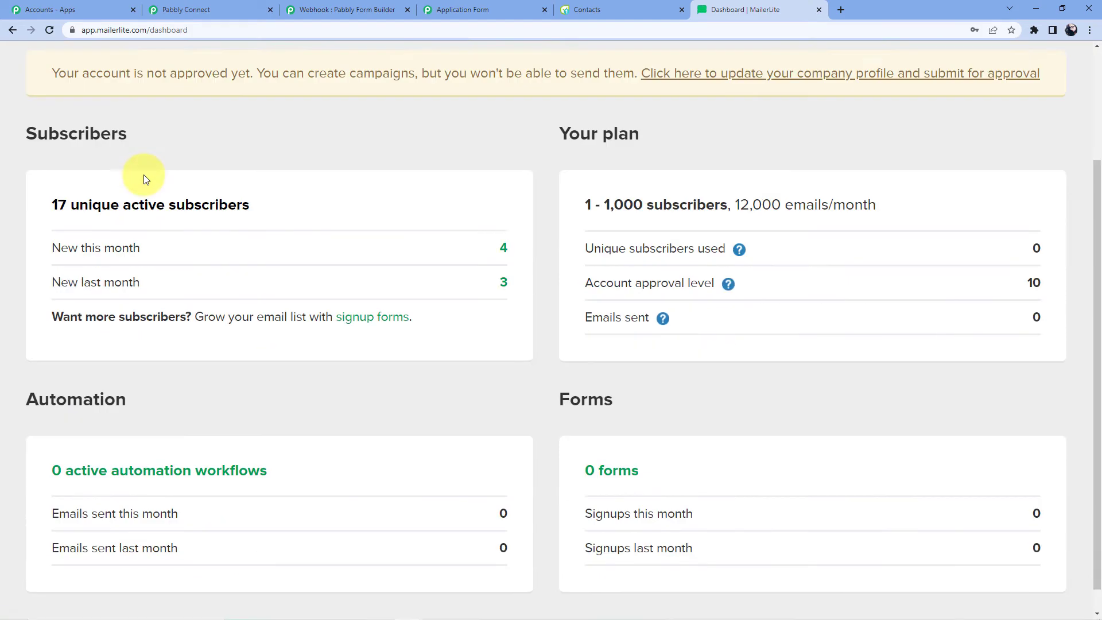
pyautogui.scroll(3, 218, 187)
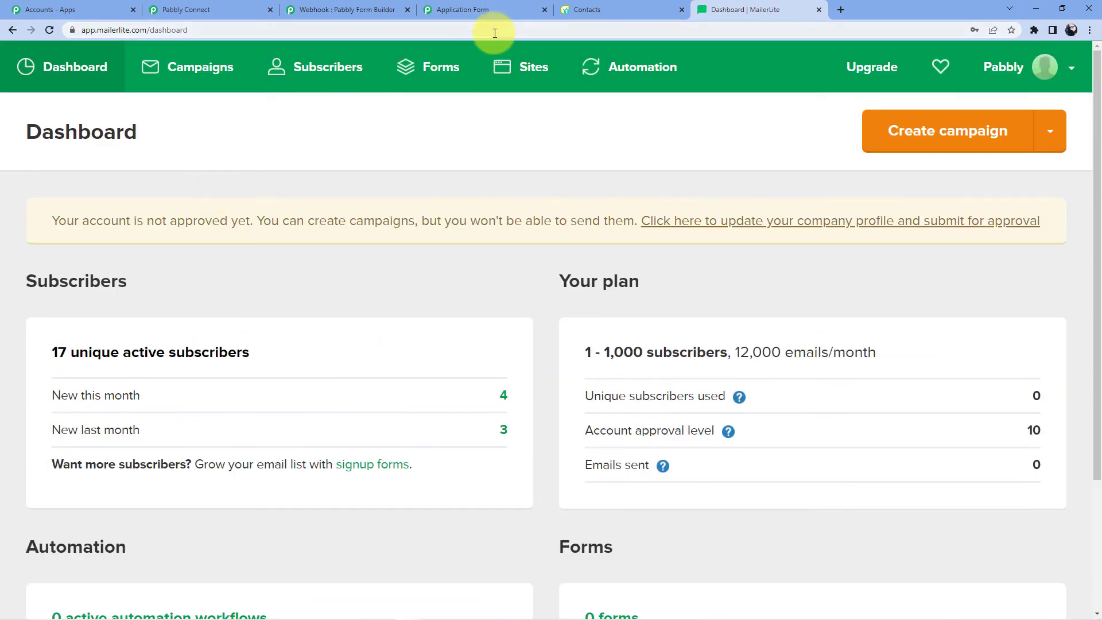
pyautogui.click(342, 80)
pyautogui.scroll(-2, 280, 206)
pyautogui.scroll(-4, 281, 208)
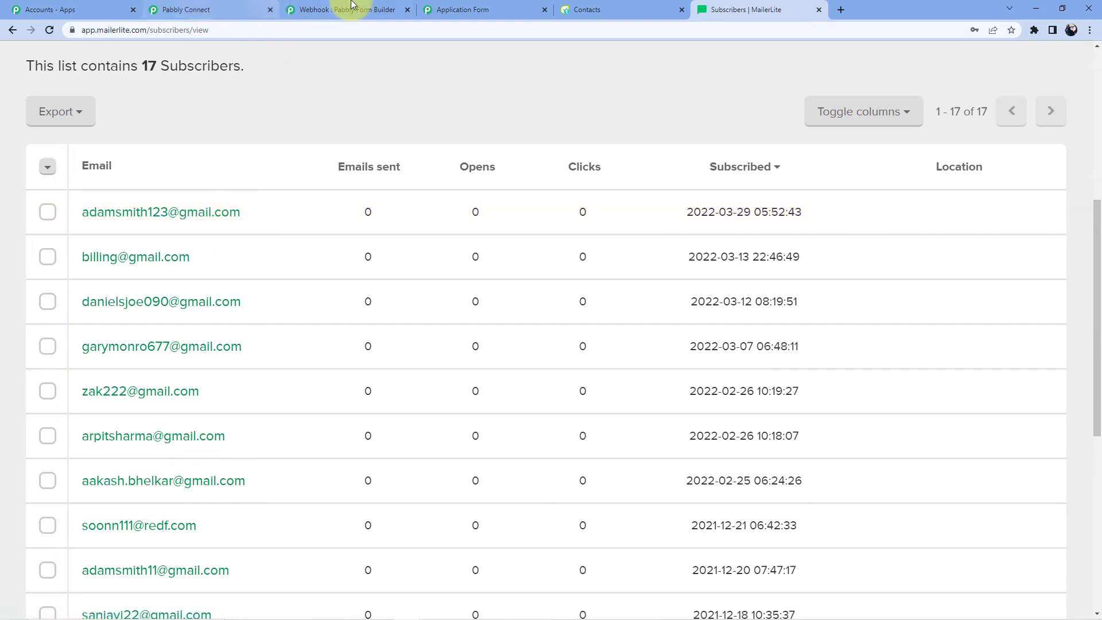
# - Reload the Application Form page to get a blank form
pyautogui.click(456, 10)
pyautogui.click(428, 29)
pyautogui.press('Return')
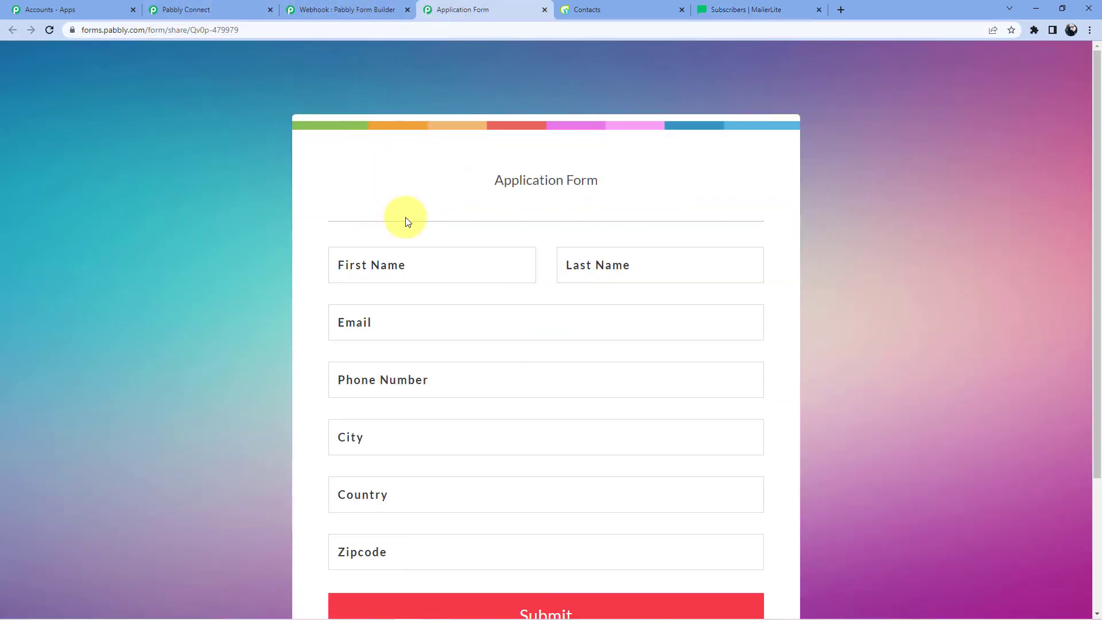
# - Enter the applicant's first name, last name, e-mail address and phone number
pyautogui.click(410, 268)
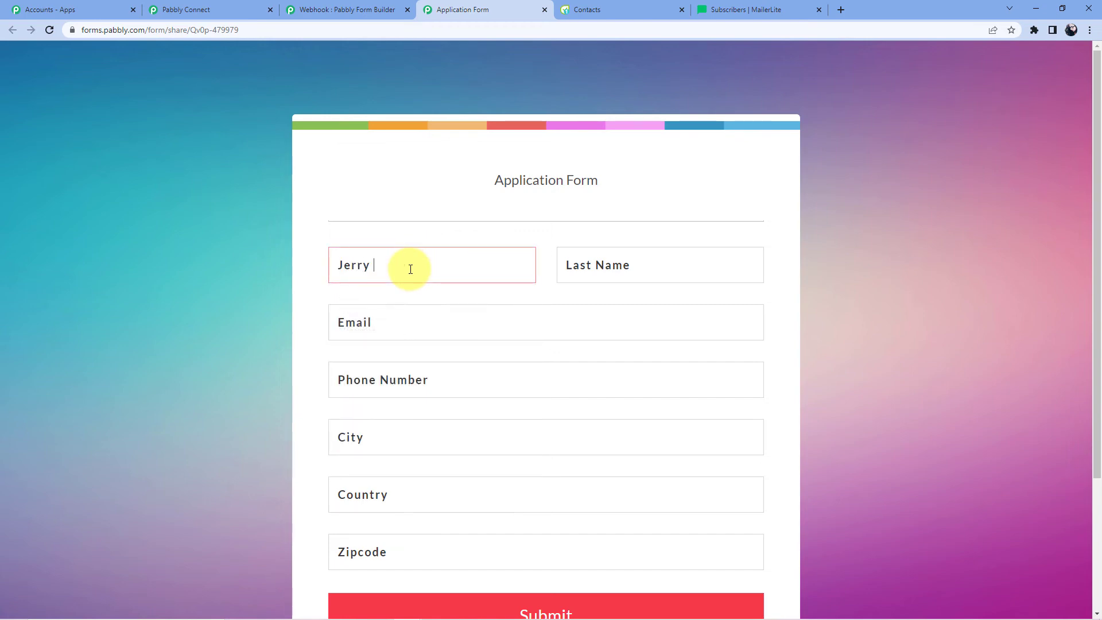
pyautogui.click(639, 265)
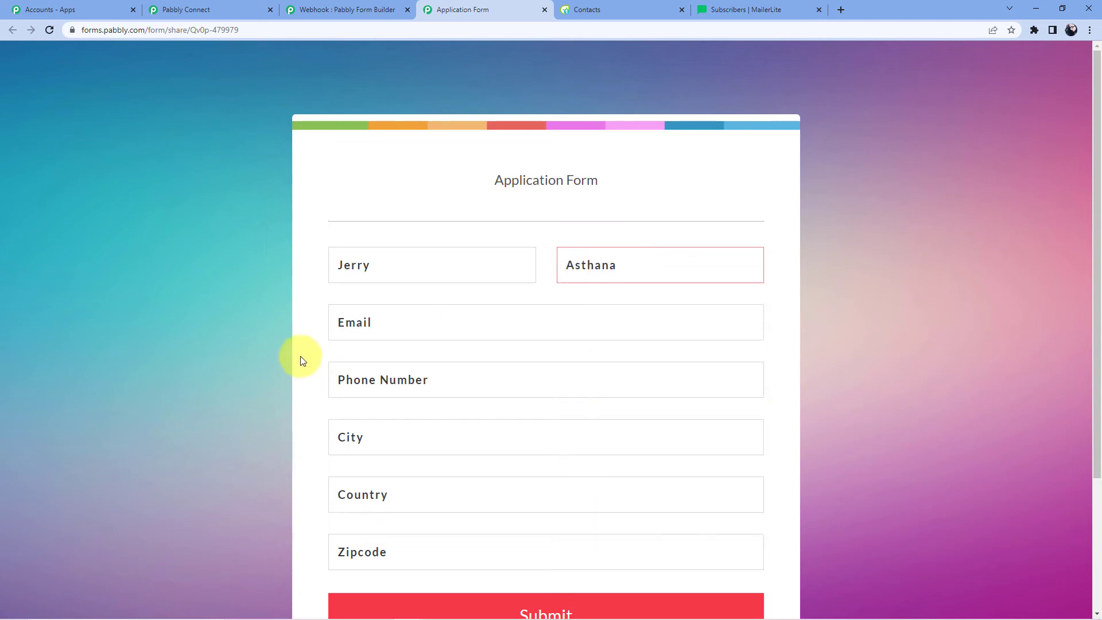
pyautogui.click(370, 336)
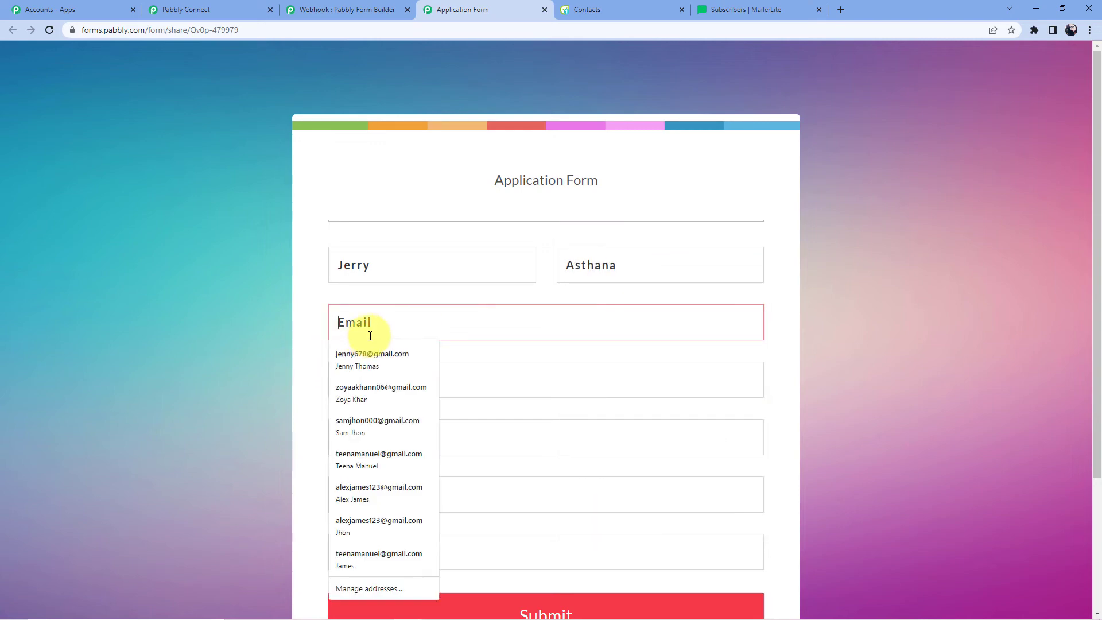
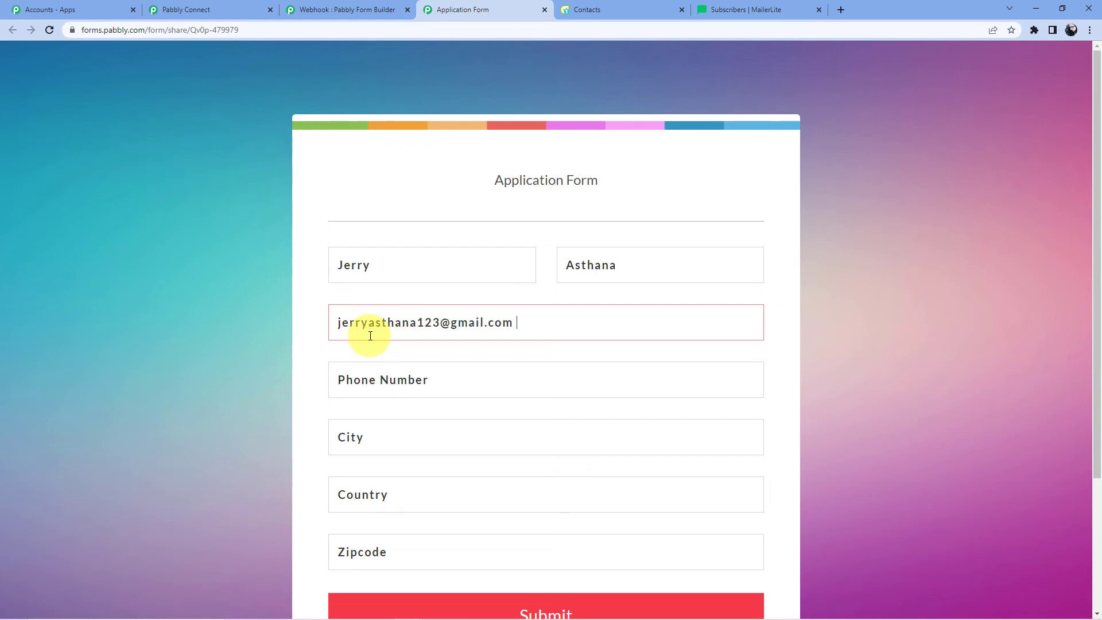
pyautogui.click(391, 378)
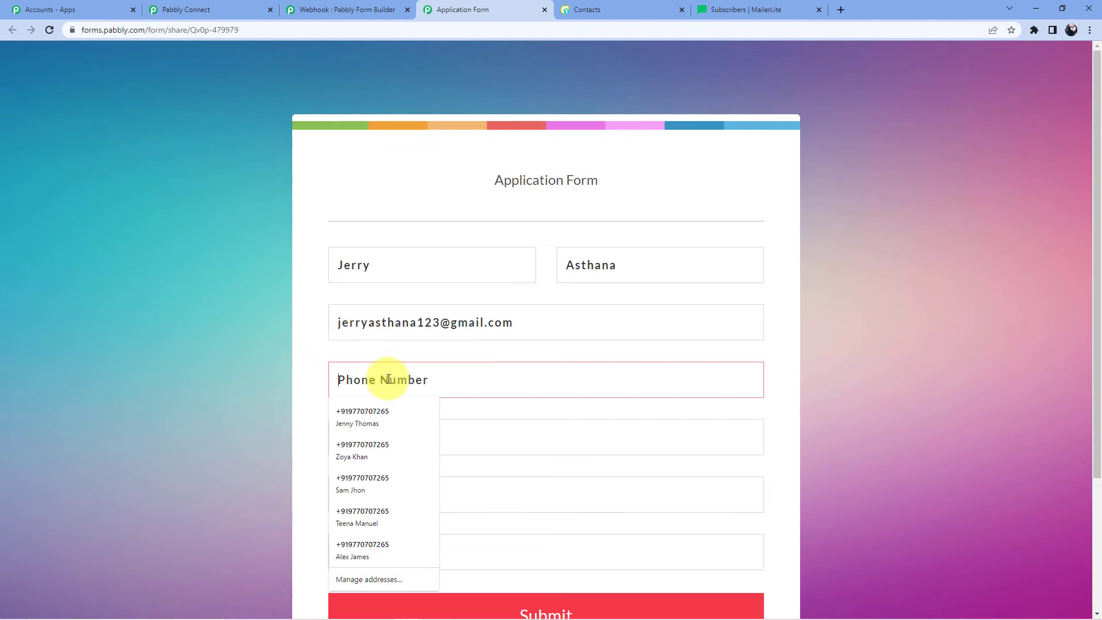
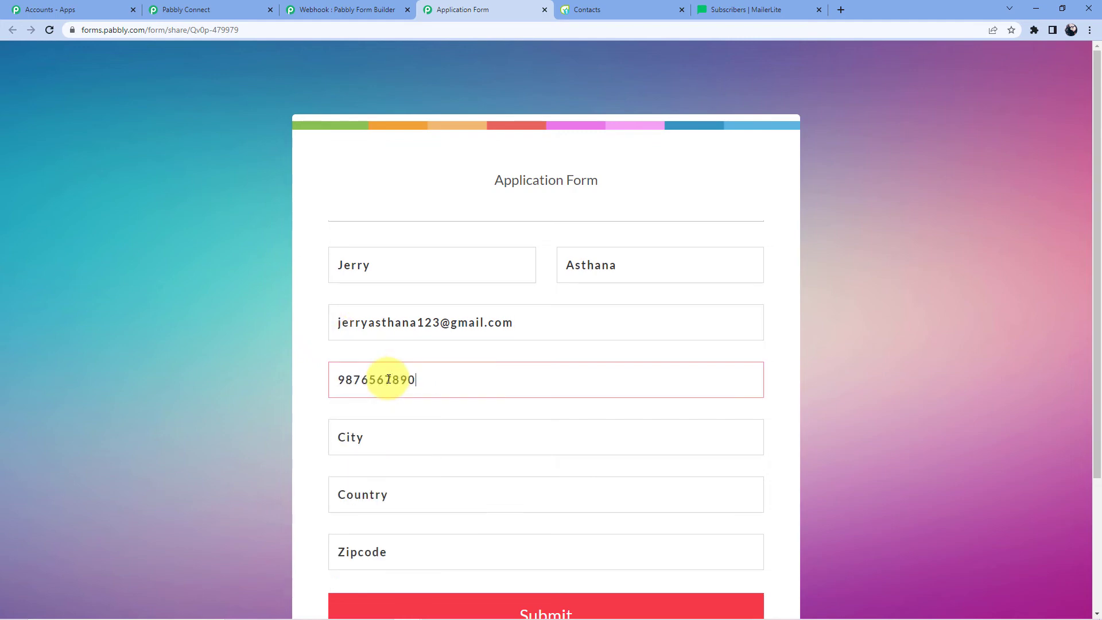
# - Autofill City, Country and Zipcode as Bhopal, India, 462001 and submit the form
pyautogui.scroll(-1, 415, 393)
pyautogui.scroll(-2, 415, 393)
pyautogui.click(402, 322)
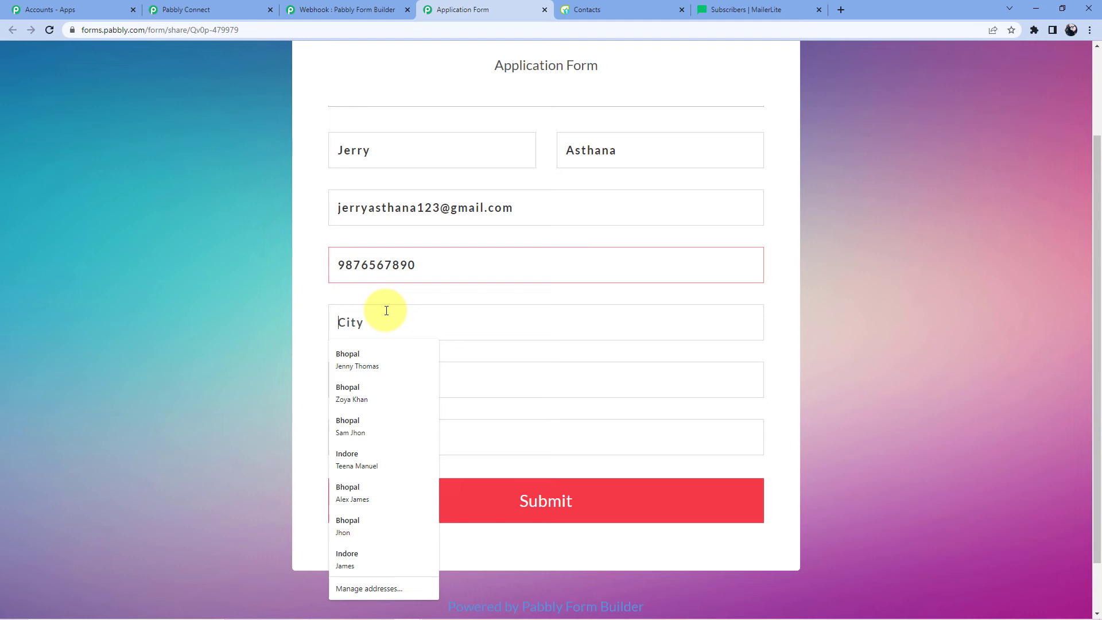
pyautogui.click(381, 352)
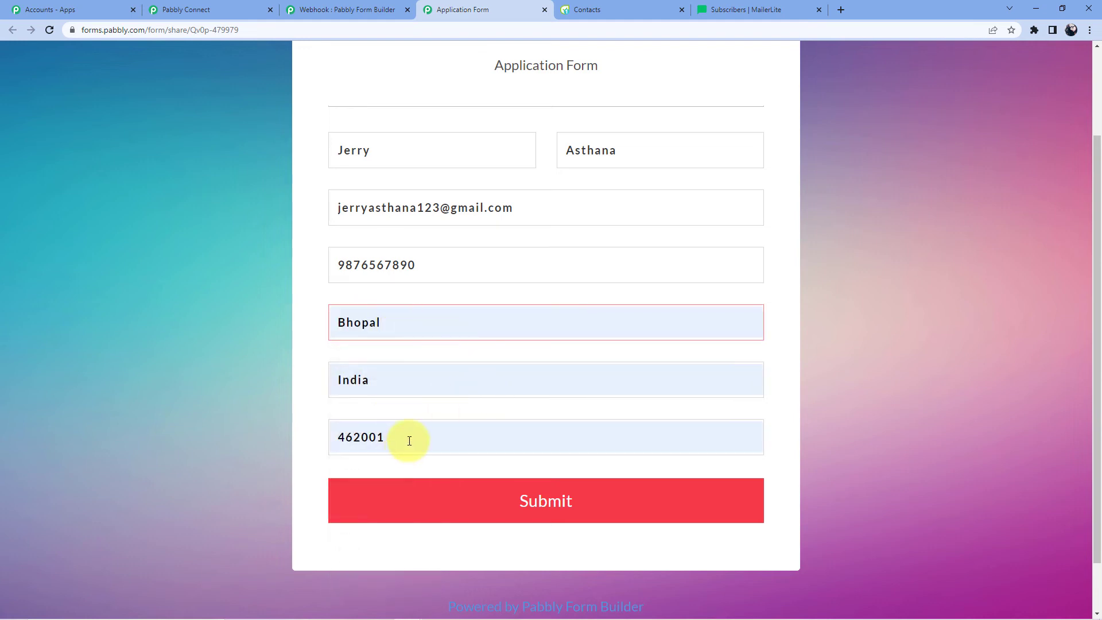
pyautogui.scroll(-1, 406, 443)
pyautogui.click(491, 456)
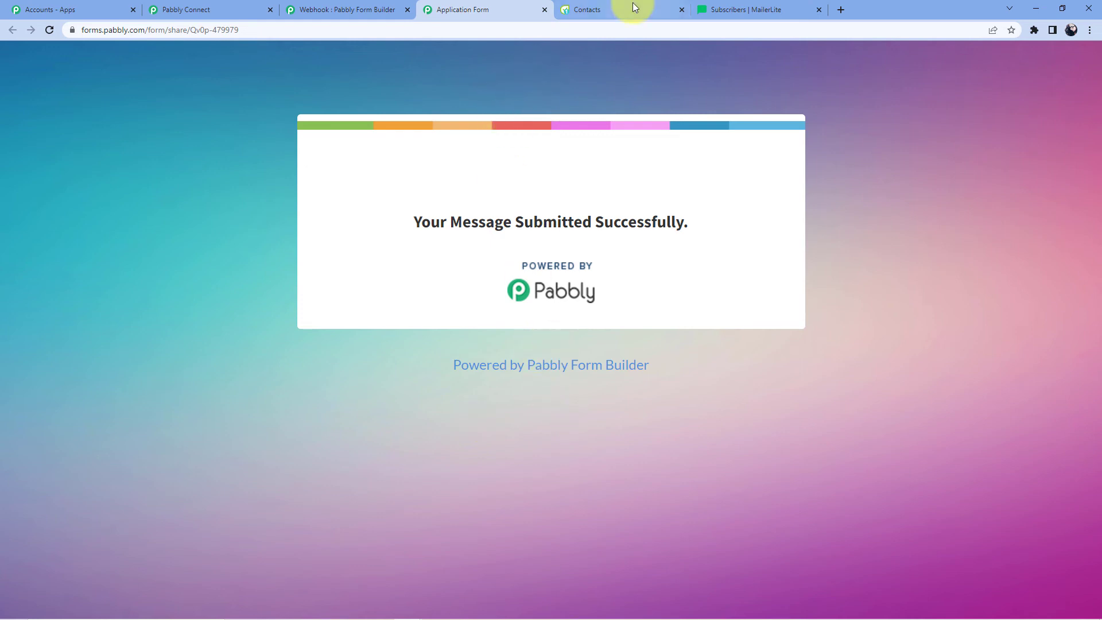
pyautogui.click(732, 9)
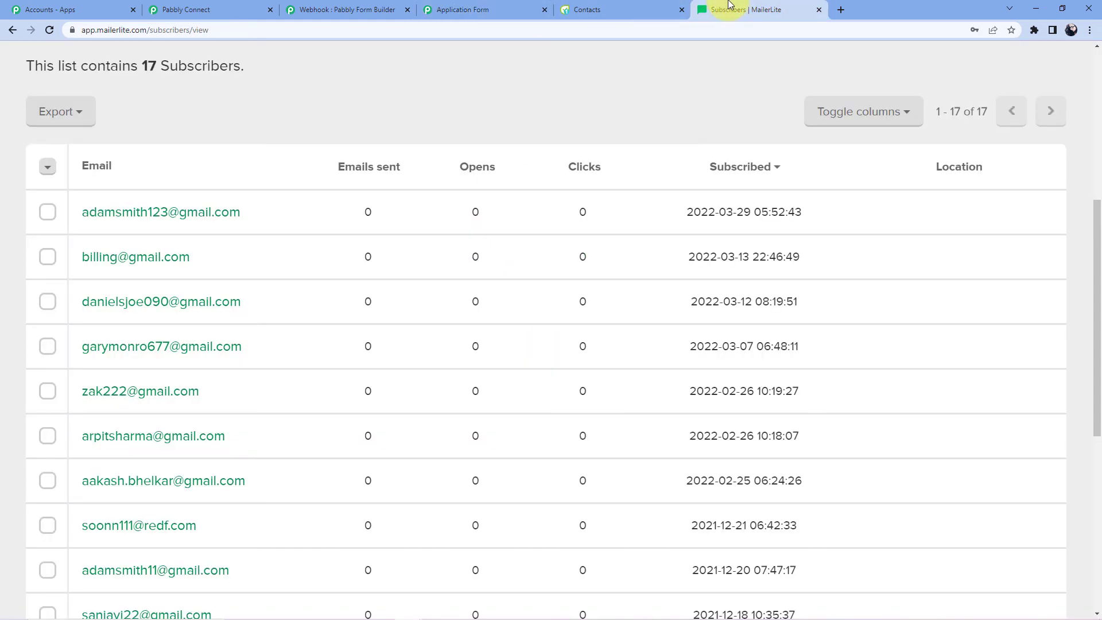
# - Reload MailerLite subscribers to confirm 18 entries, then collapse Pabbly's MailerLite action step
pyautogui.click(52, 32)
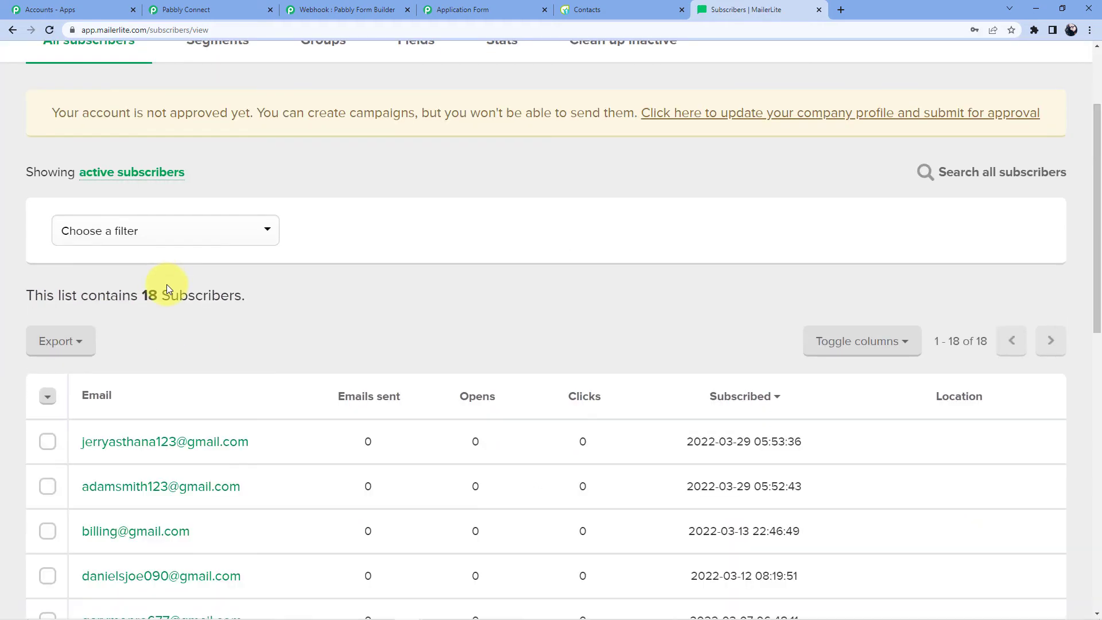
pyautogui.scroll(-4, 166, 284)
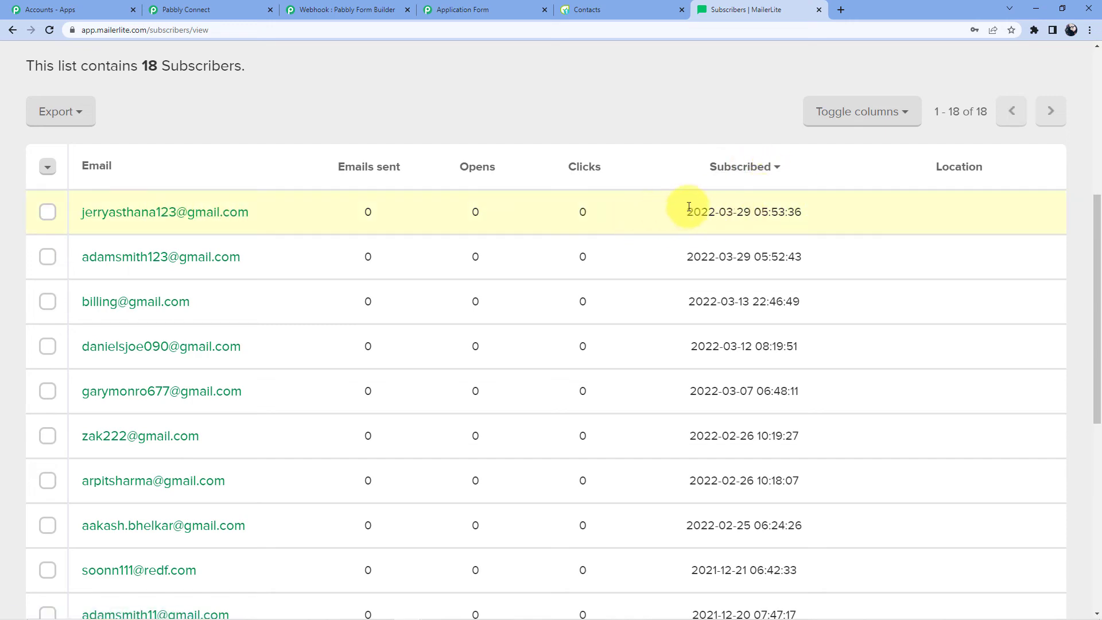
pyautogui.click(183, 10)
pyautogui.click(1096, 173)
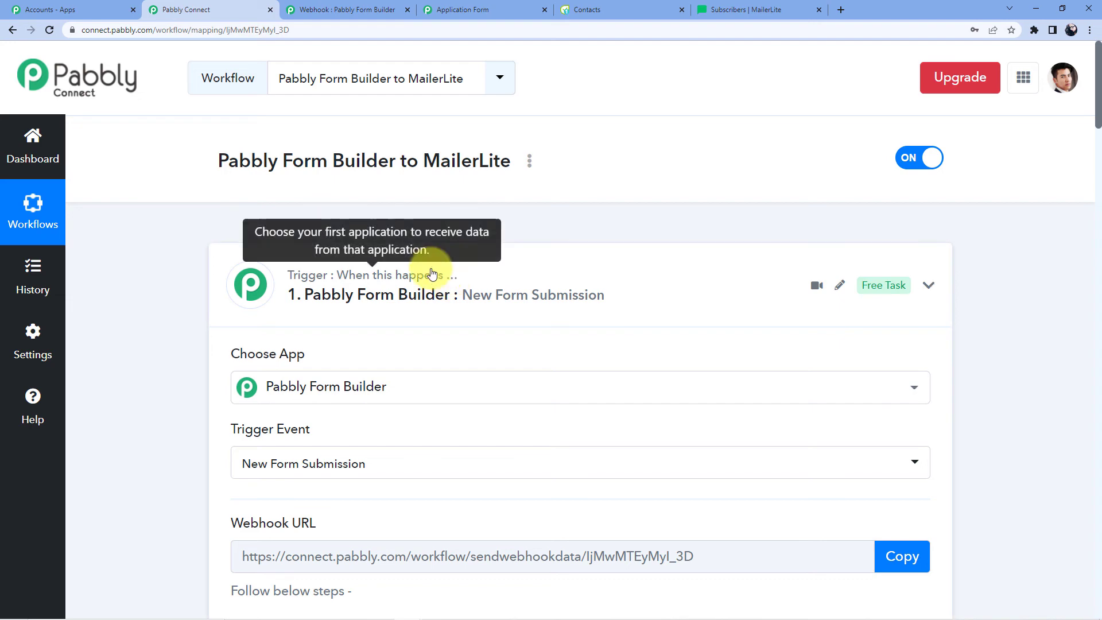
pyautogui.scroll(-10, 399, 211)
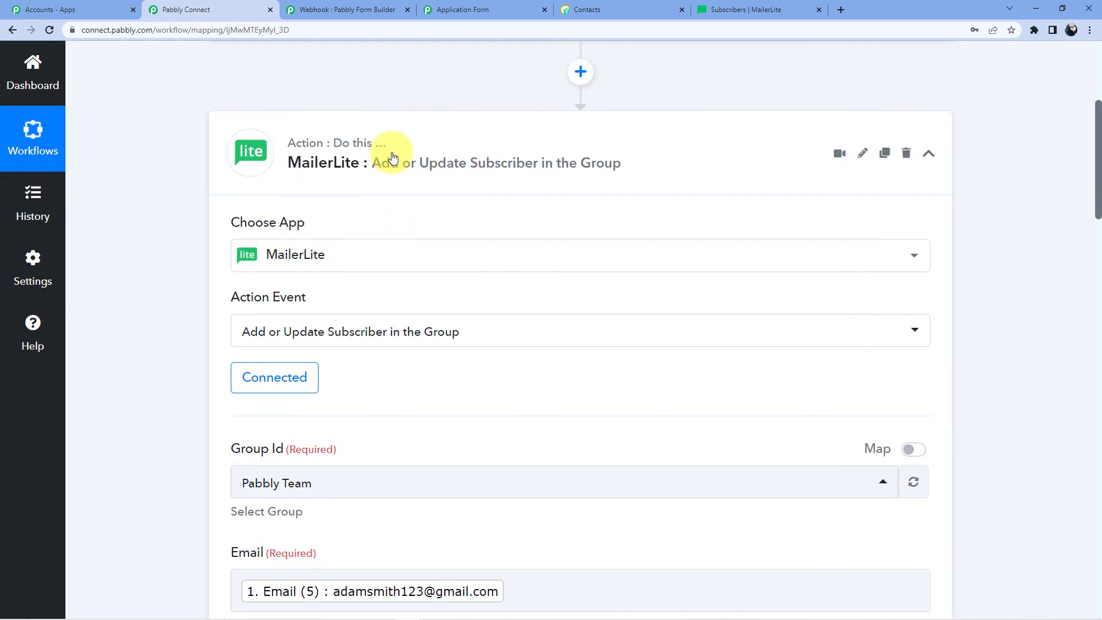
pyautogui.click(393, 157)
pyautogui.scroll(5, 405, 247)
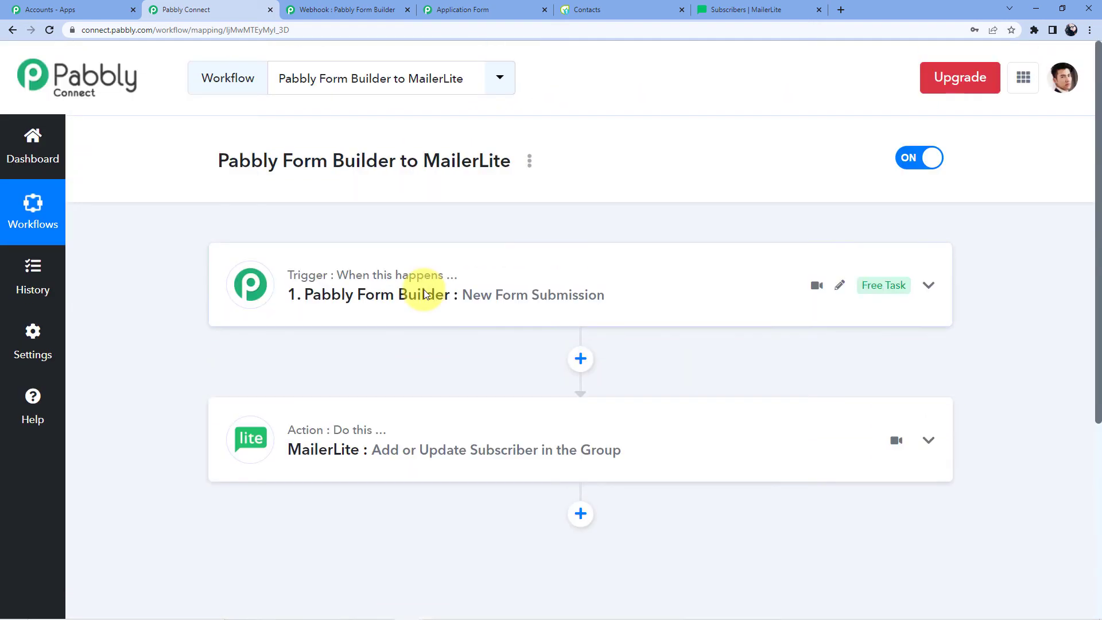